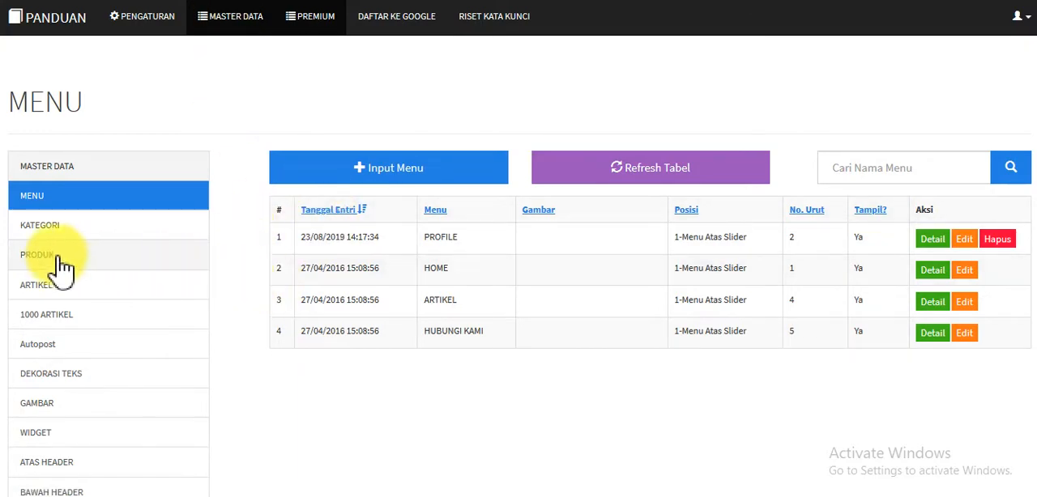
# Open the Serangan Jantung product for editing and review its category, name, image, price and description fields
pyautogui.click(46, 259)
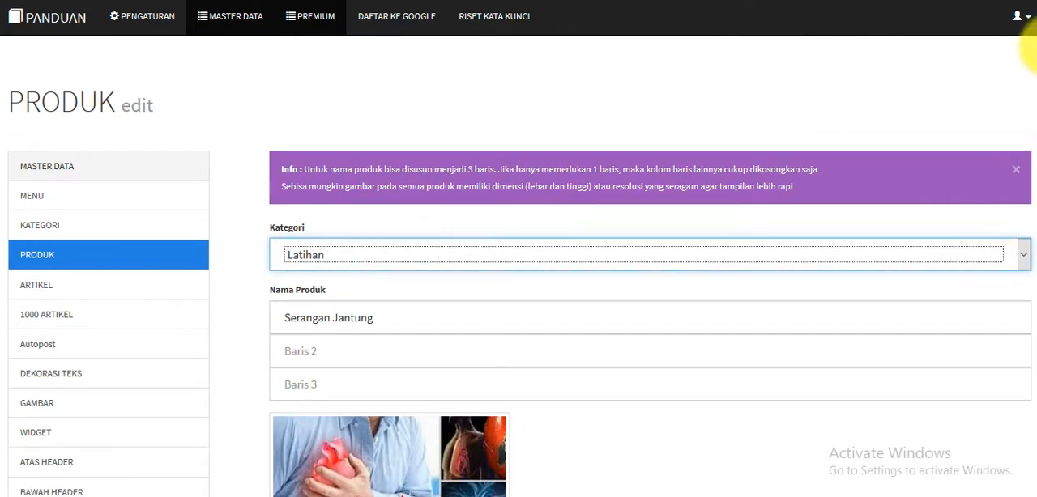
pyautogui.scroll(-3, 1034, 55)
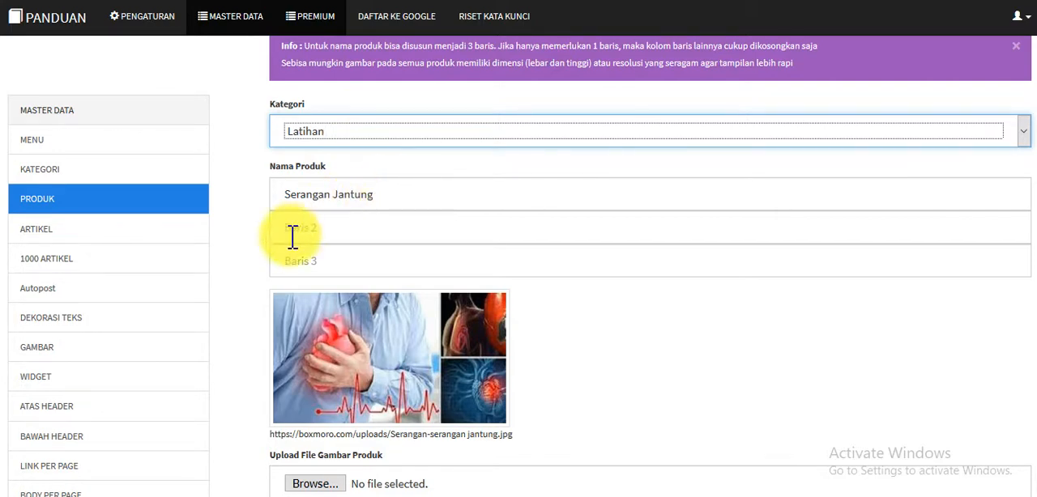
pyautogui.scroll(-3, 386, 198)
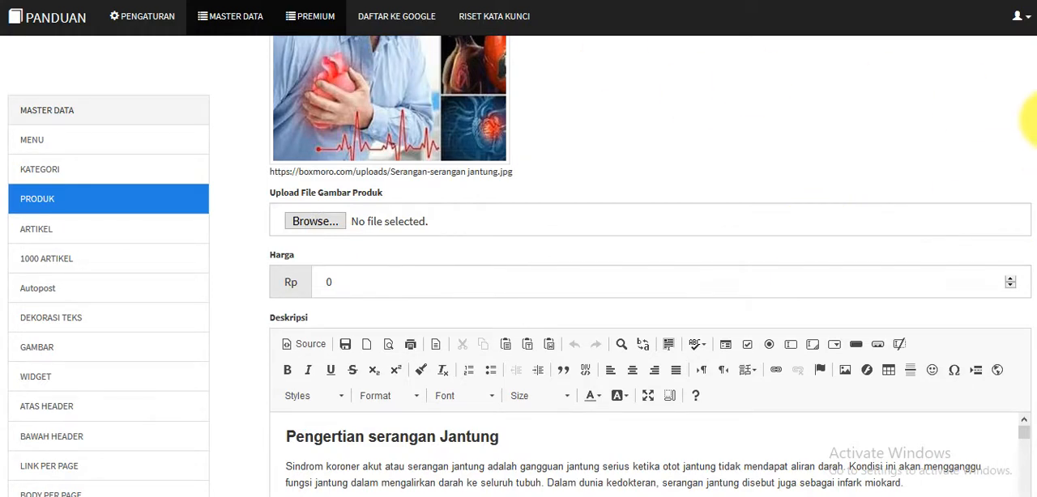
pyautogui.scroll(1, 1030, 109)
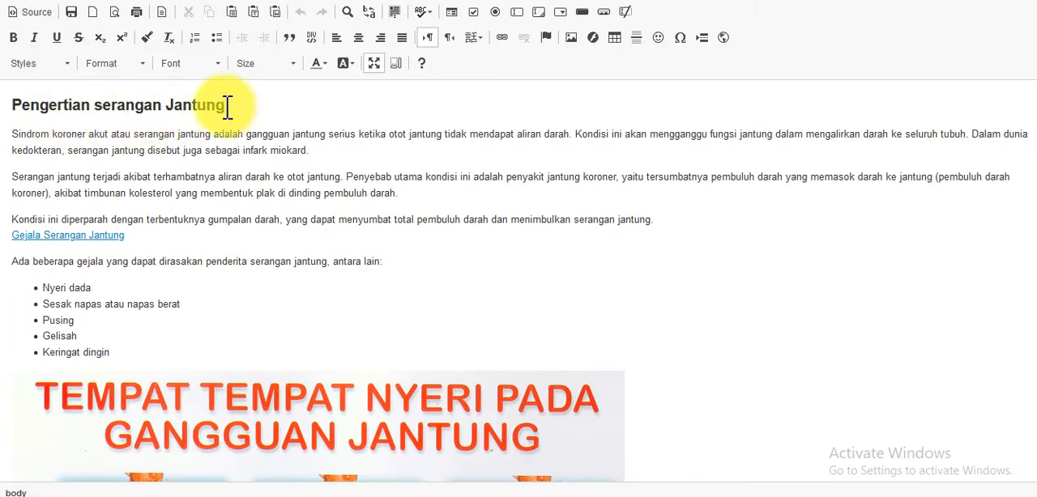
# Check the paragraph format of the heading "Pengertian serangan Jantung" and inspect the "Gejala Serangan Jantung" link text
pyautogui.moveTo(228, 106); pyautogui.dragTo(6, 108)
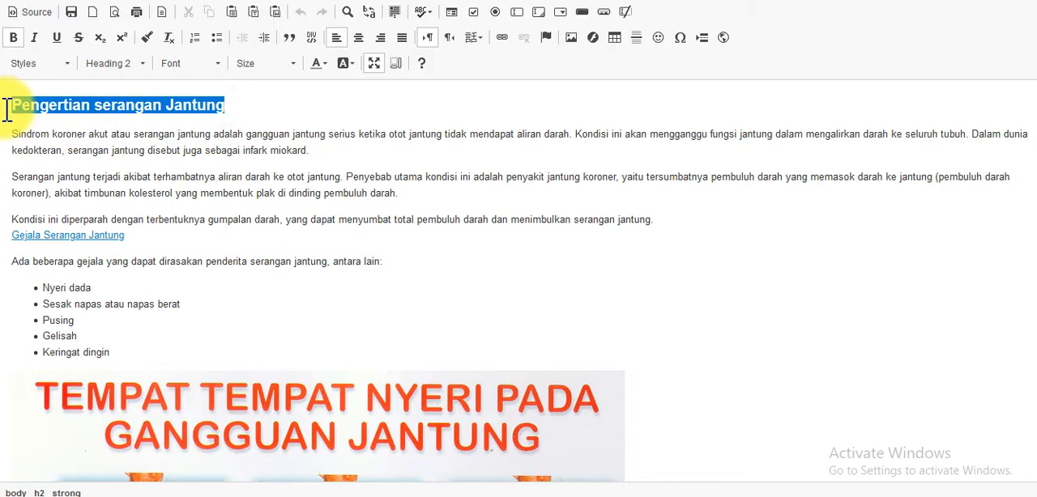
pyautogui.click(142, 67)
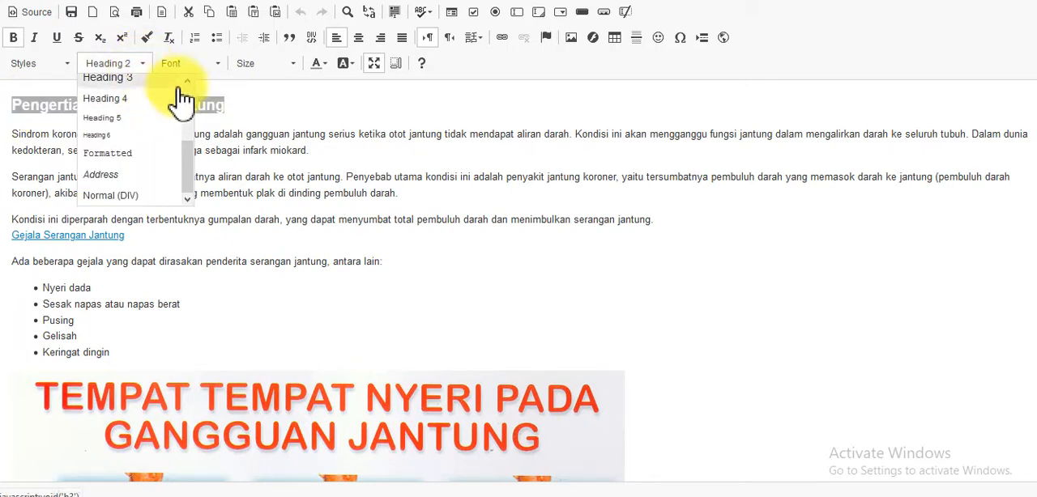
pyautogui.click(262, 167)
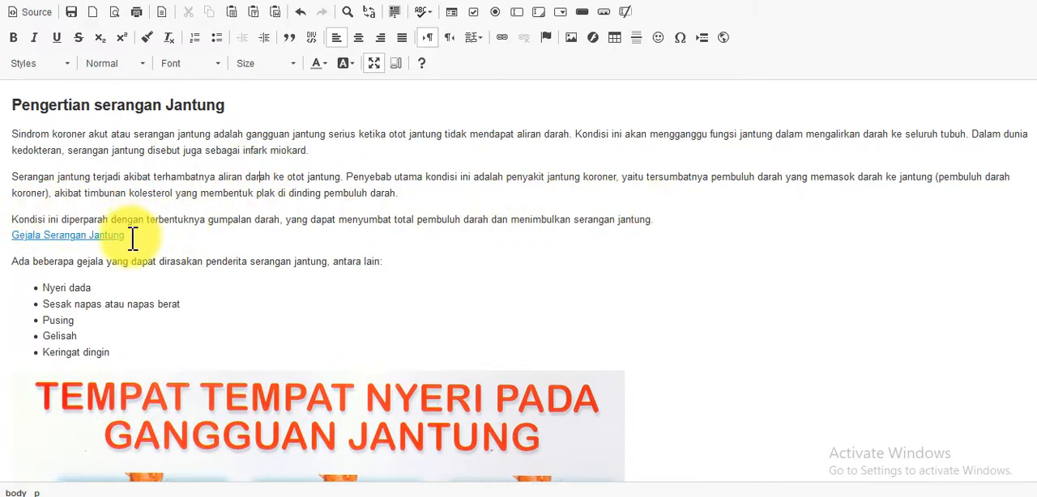
pyautogui.moveTo(127, 236); pyautogui.dragTo(11, 235)
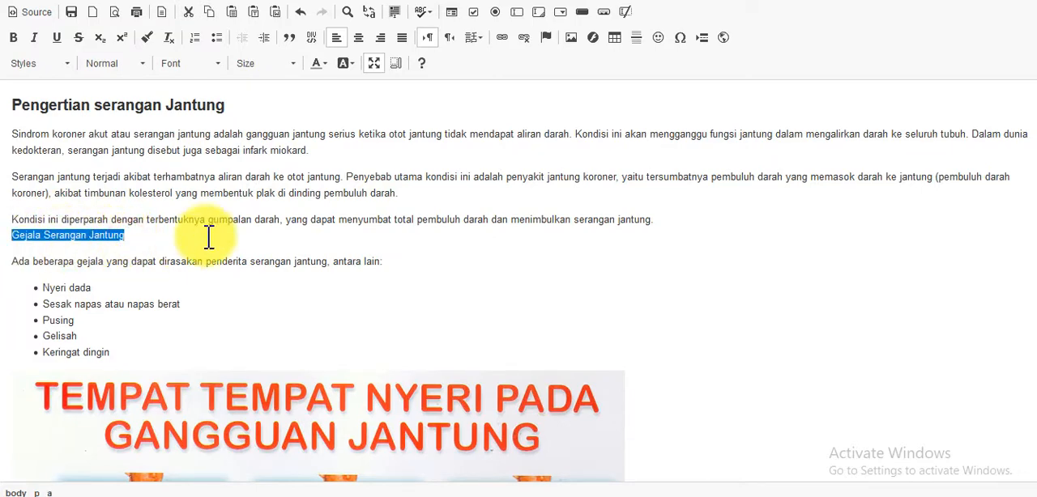
pyautogui.click(174, 239)
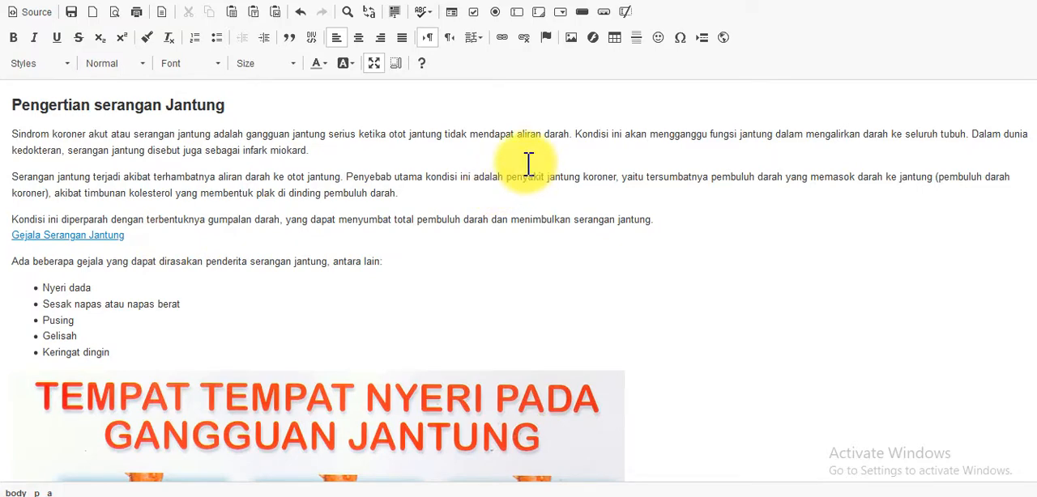
# Look over the symptom illustration and treatment section, and highlight the "seobaca" line above "Komplikasi Serangan Jantung"
pyautogui.scroll(-3, 324, 263)
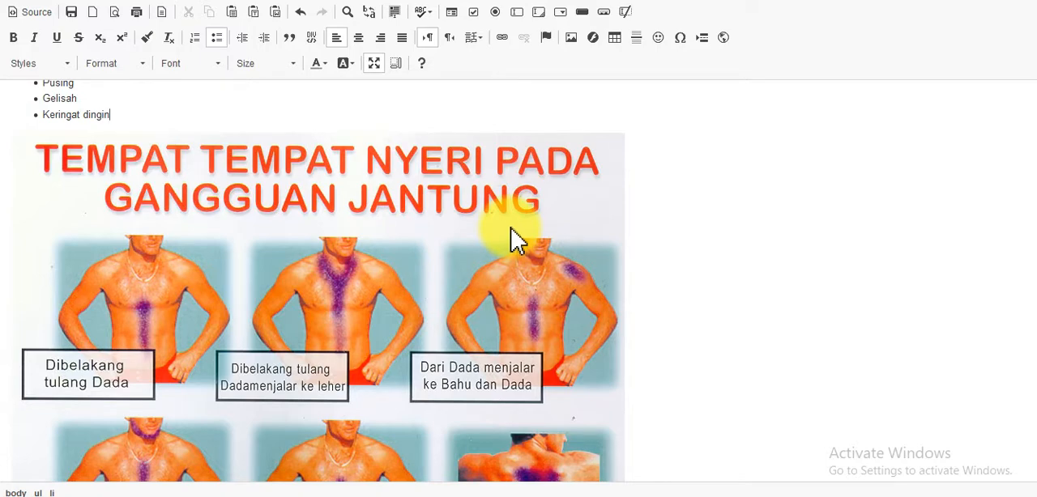
pyautogui.scroll(-4, 512, 239)
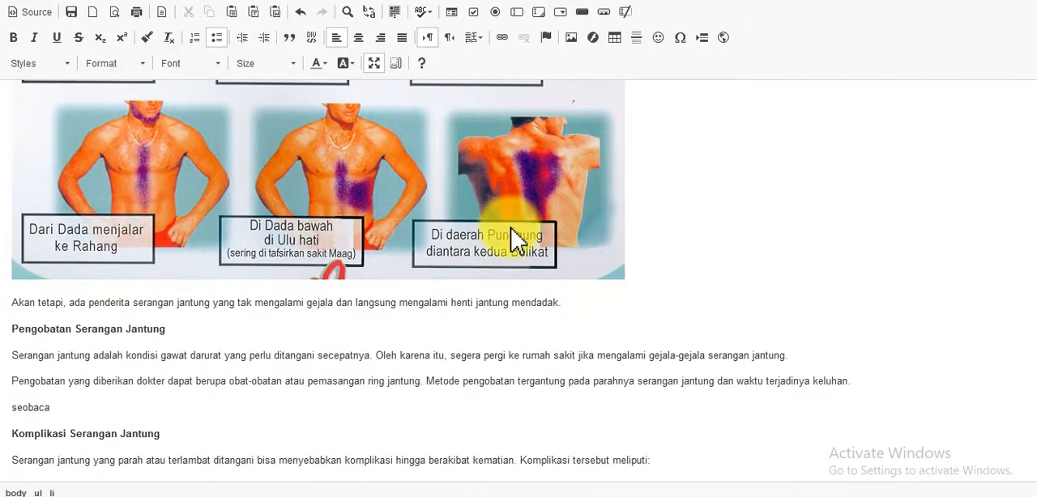
pyautogui.scroll(-1, 512, 239)
pyautogui.scroll(-1, 172, 253)
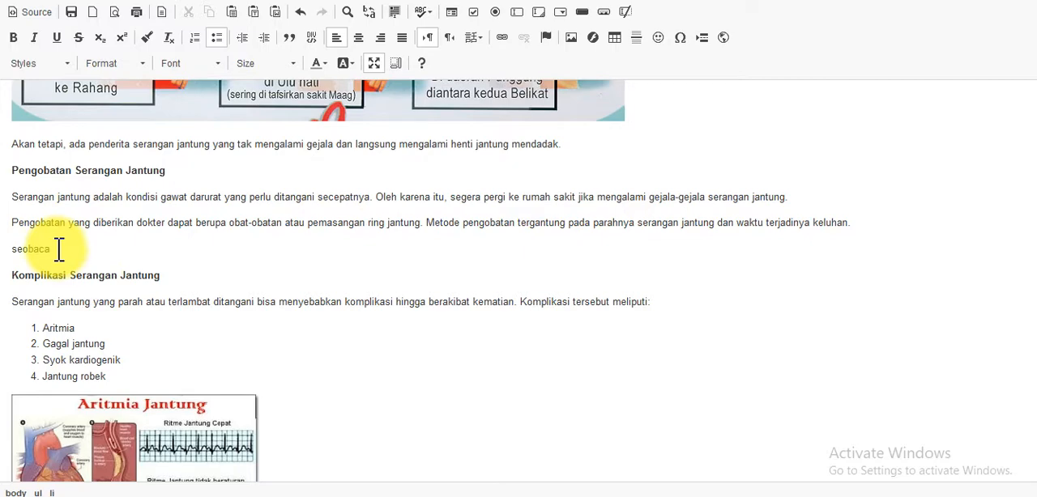
pyautogui.click(53, 250)
pyautogui.moveTo(53, 249); pyautogui.dragTo(15, 252)
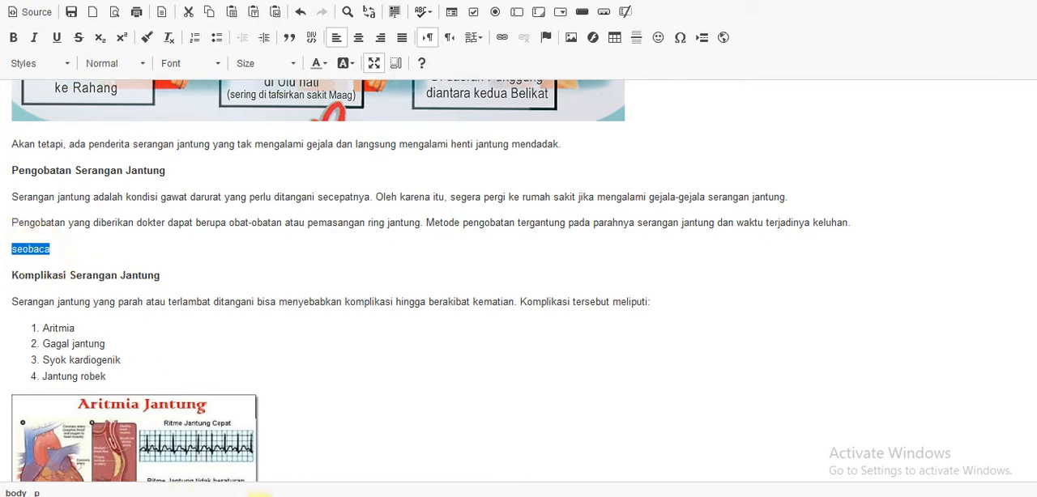
# View the published Serangan Jantung page in the other Firefox window to see how "seobaca" is rendered, and return to the Admin Panel
pyautogui.click(243, 492)
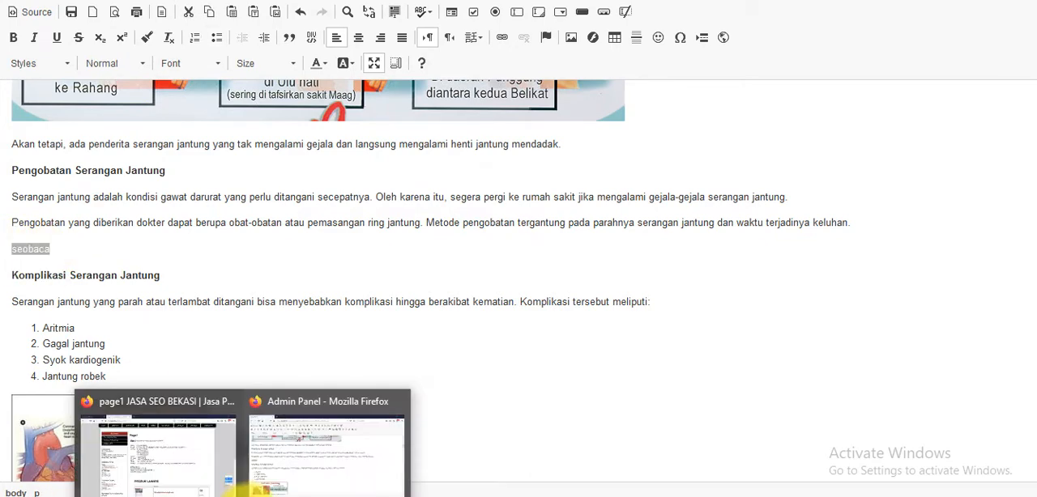
pyautogui.click(188, 468)
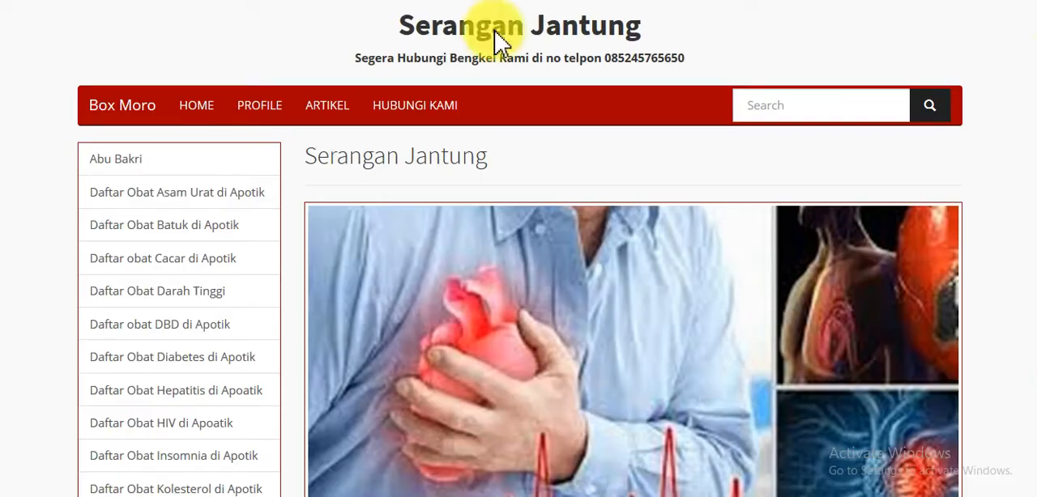
pyautogui.scroll(-10, 1032, 53)
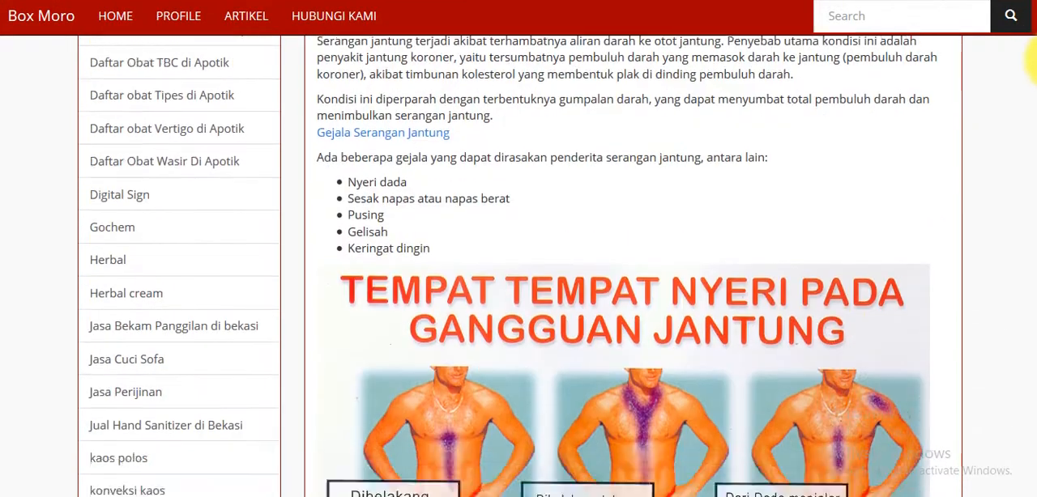
pyautogui.scroll(-10, 1031, 73)
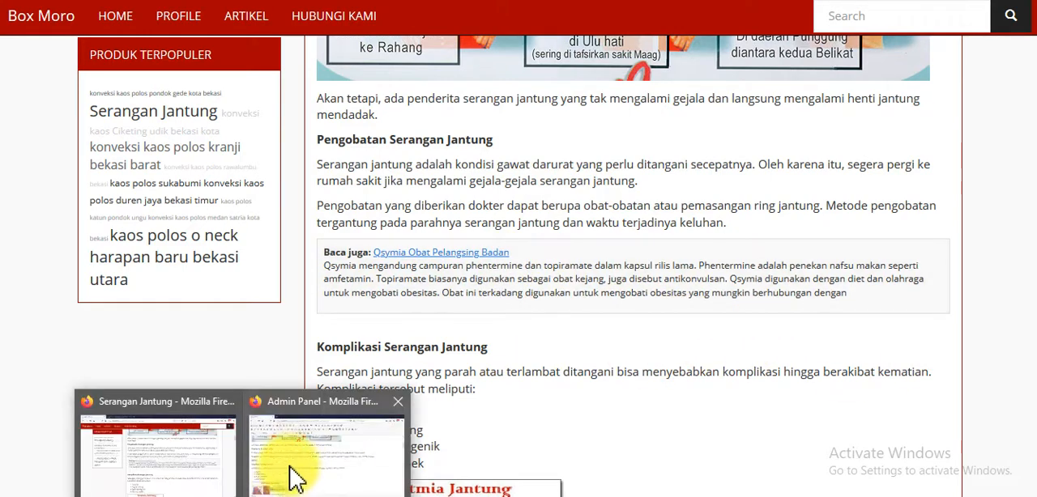
pyautogui.click(296, 480)
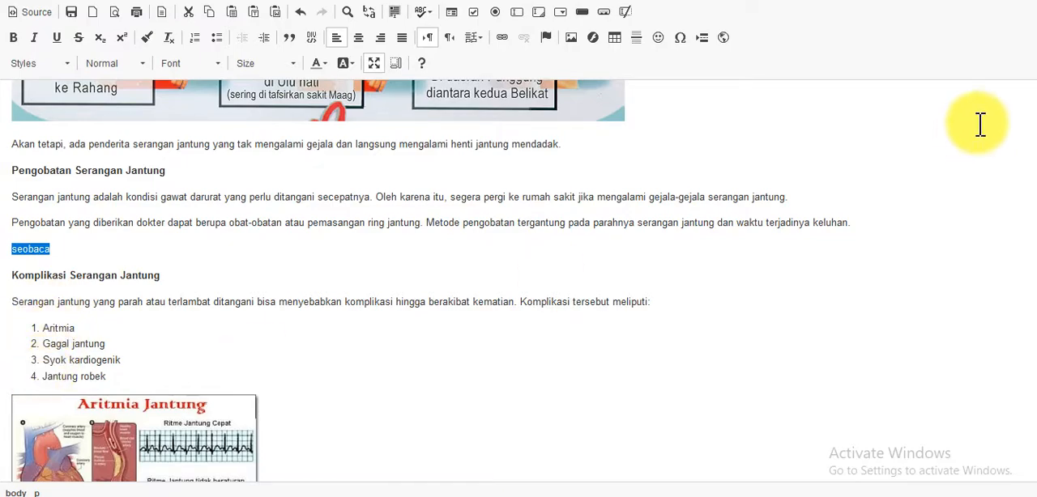
# Examine the description's remaining sections, including the prevention table, images, symptom and cause headings, embedded iframe and Ekokardiografi link
pyautogui.scroll(-2, 1031, 151)
pyautogui.scroll(-5, 1031, 151)
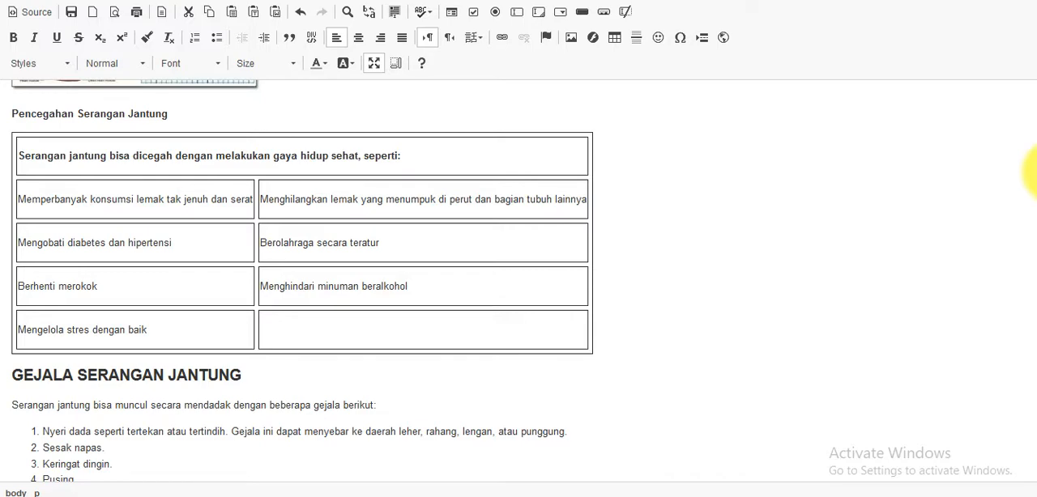
pyautogui.scroll(-3, 1034, 171)
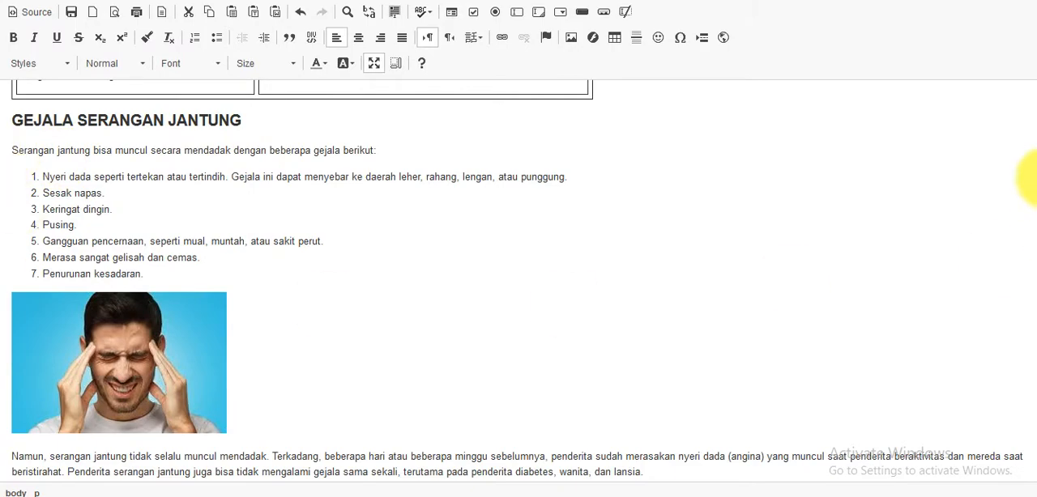
pyautogui.scroll(-1, 1028, 184)
pyautogui.scroll(-1, 1033, 199)
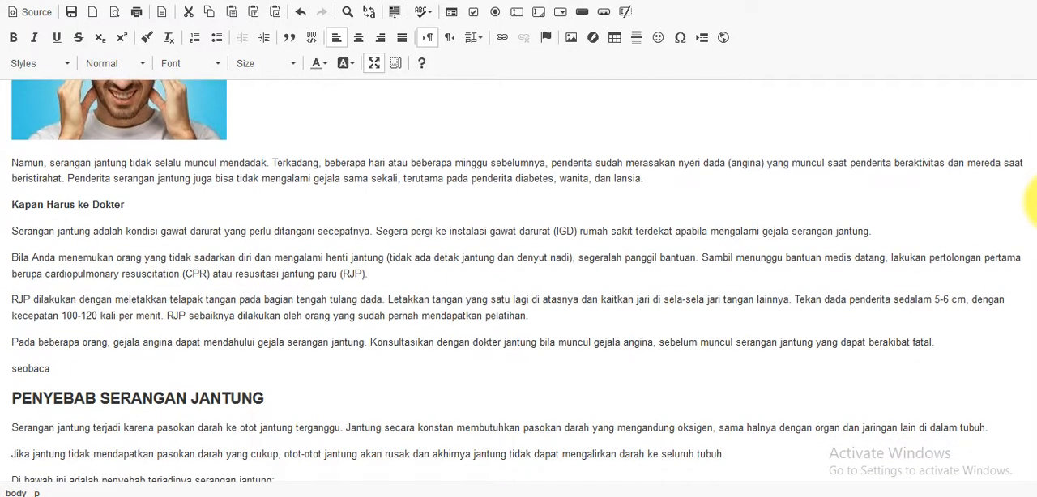
pyautogui.scroll(-10, 1033, 201)
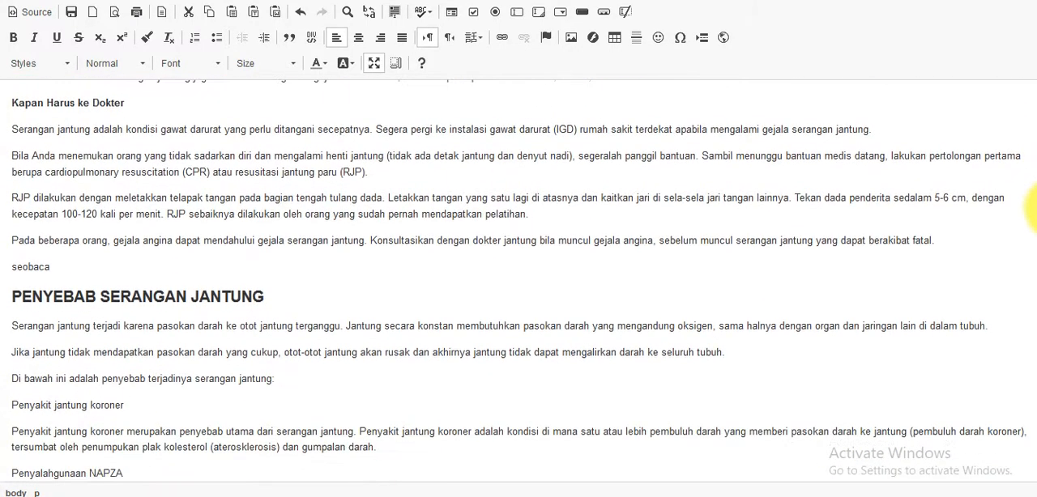
pyautogui.scroll(-12, 1033, 227)
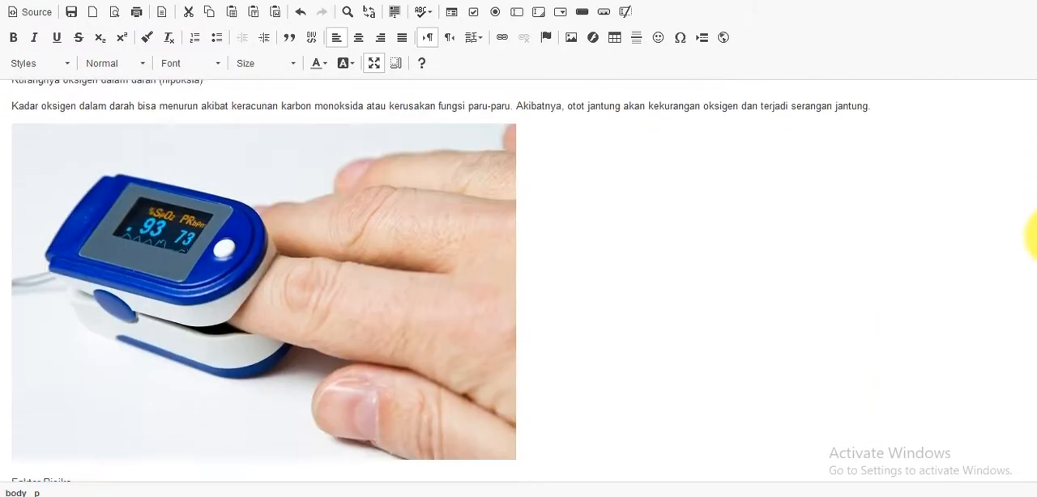
pyautogui.scroll(-2, 1033, 259)
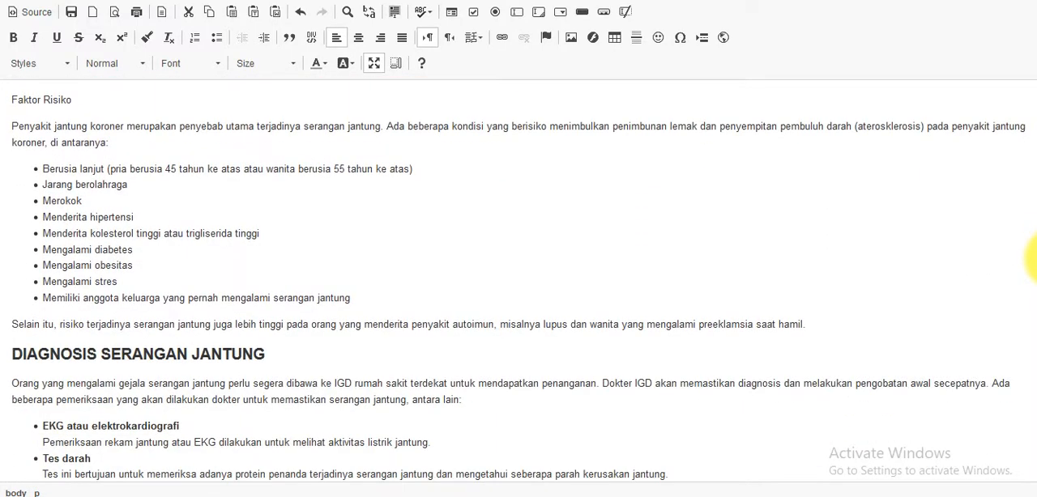
pyautogui.scroll(-7, 1033, 263)
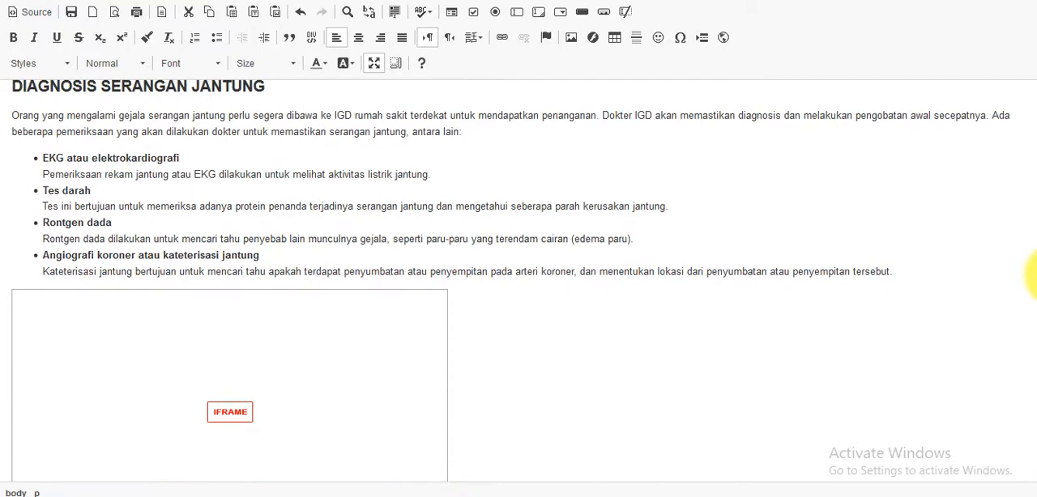
pyautogui.scroll(-4, 1033, 275)
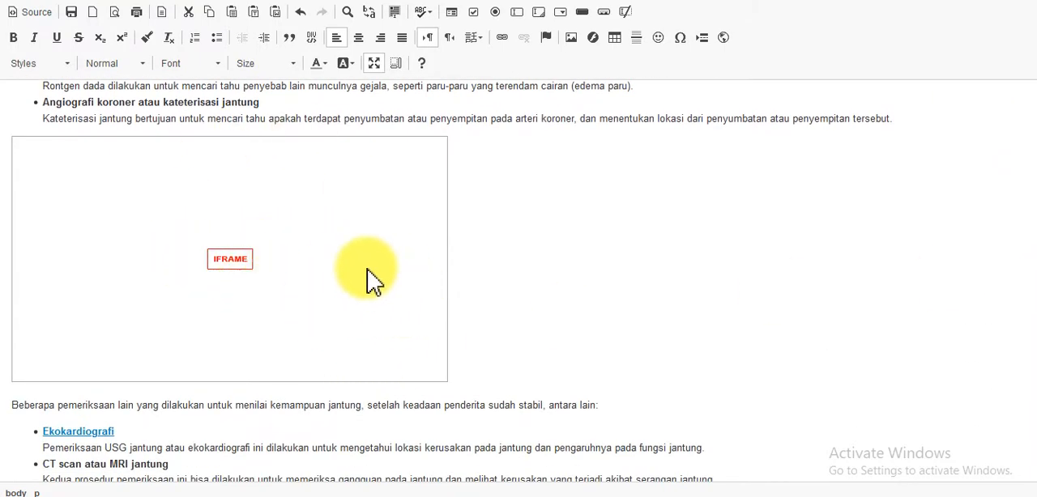
pyautogui.scroll(-4, 1033, 280)
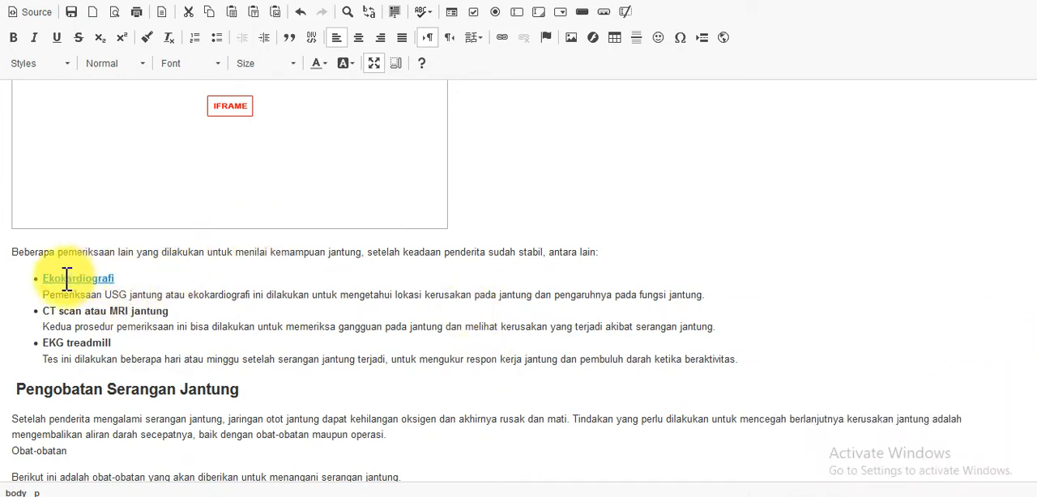
# Review the prevention list, PDF download link, highlighted block quote, hospital address and registration form at the description's end
pyautogui.moveTo(300, 285); pyautogui.dragTo(154, 278)
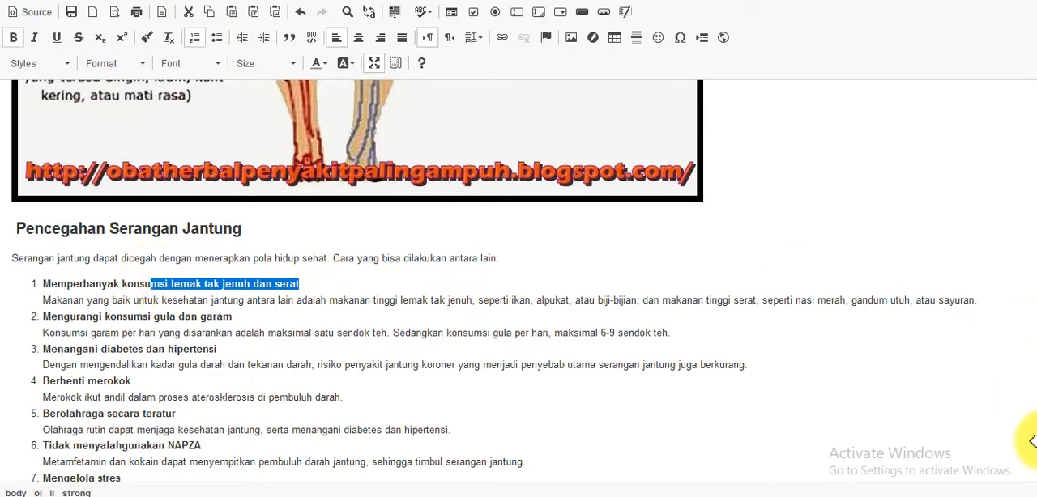
pyautogui.scroll(-3, 1033, 430)
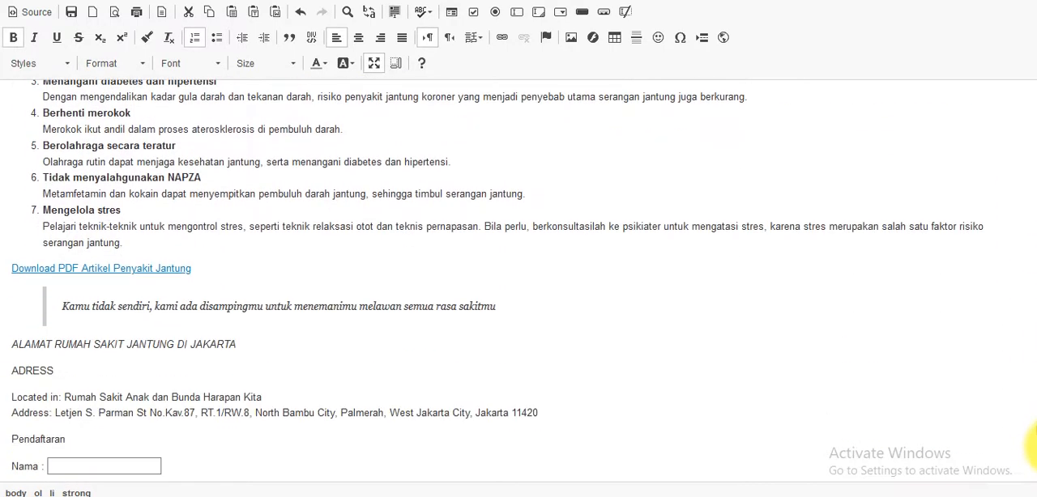
pyautogui.click(503, 311)
pyautogui.moveTo(503, 311); pyautogui.dragTo(57, 325)
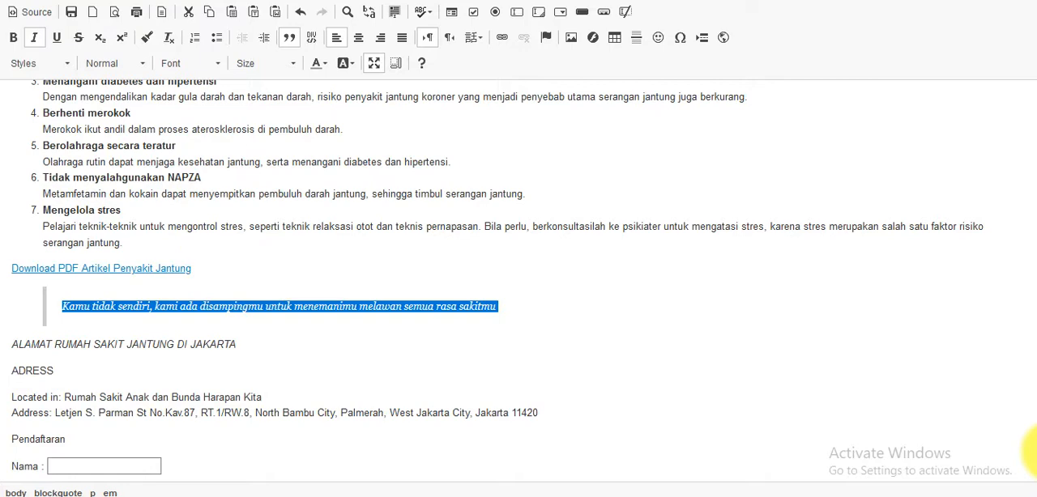
pyautogui.scroll(-1, 1034, 454)
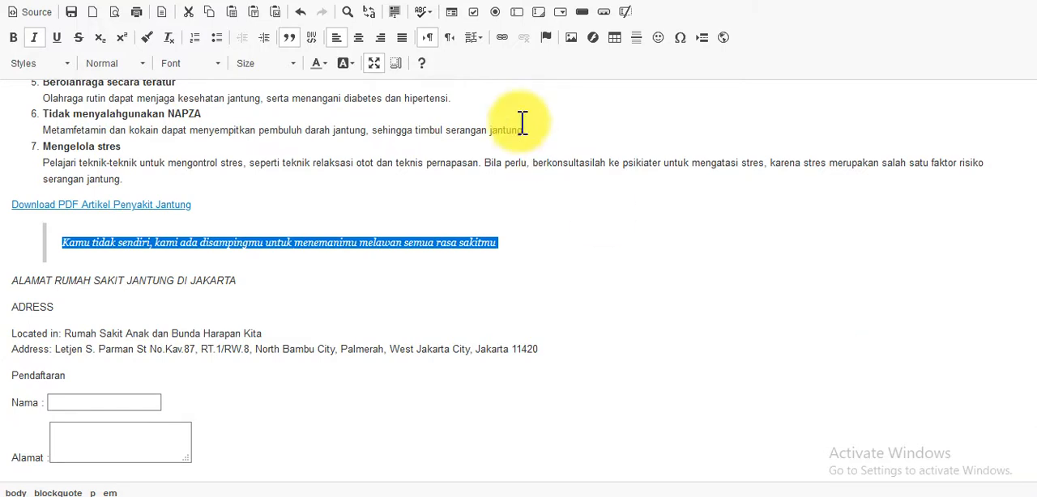
# Toggle the editor's full-size view off and on, and highlight the three introductory paragraphs under "Pengertian serangan Jantung"
pyautogui.click(377, 65)
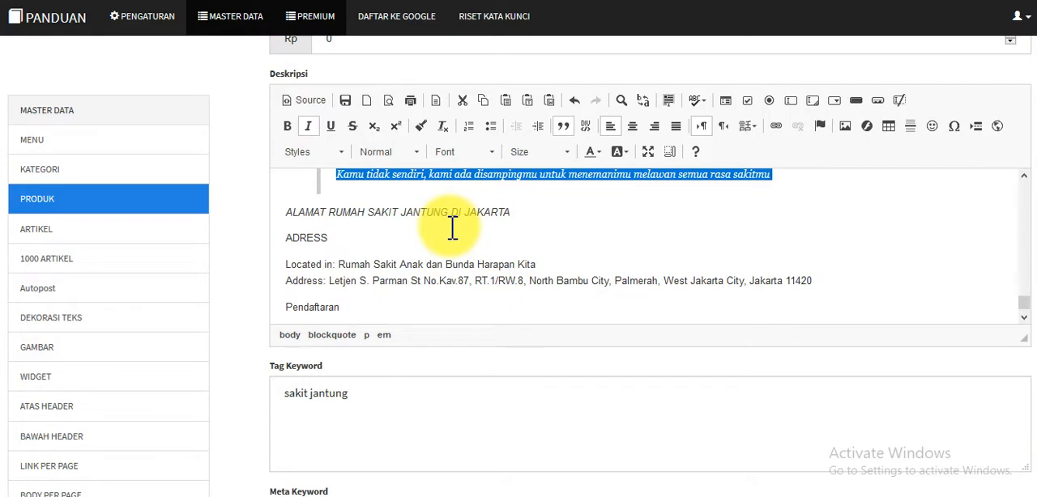
pyautogui.click(649, 151)
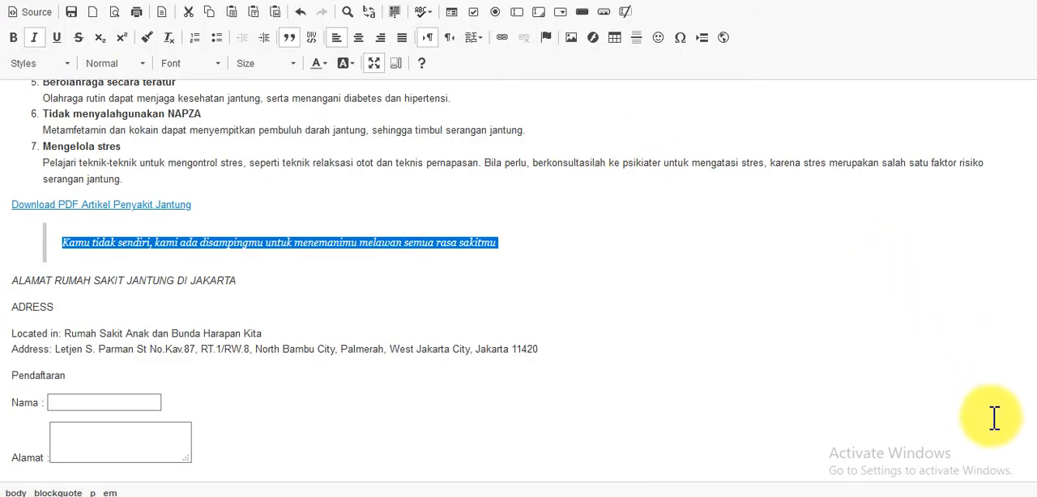
pyautogui.moveTo(1033, 456); pyautogui.dragTo(1034, 81)
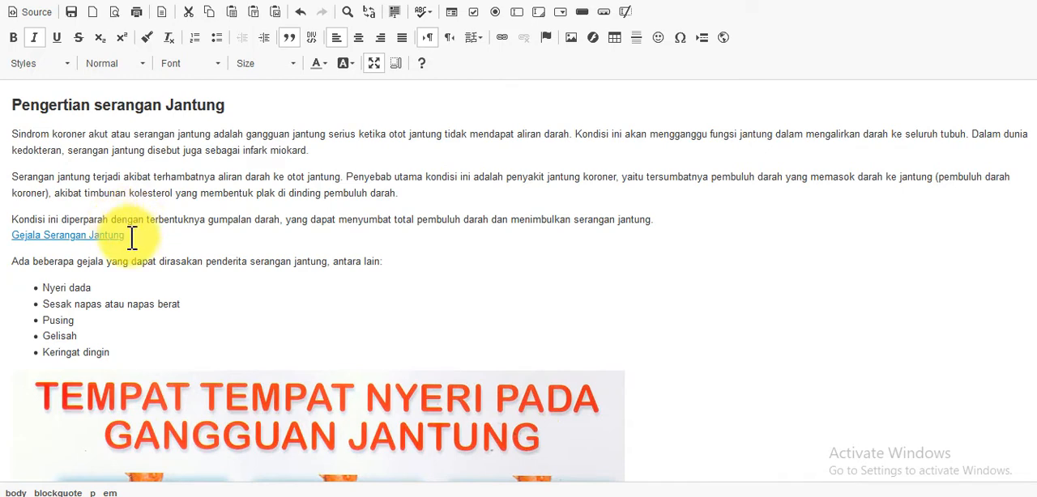
pyautogui.moveTo(660, 218); pyautogui.dragTo(7, 134)
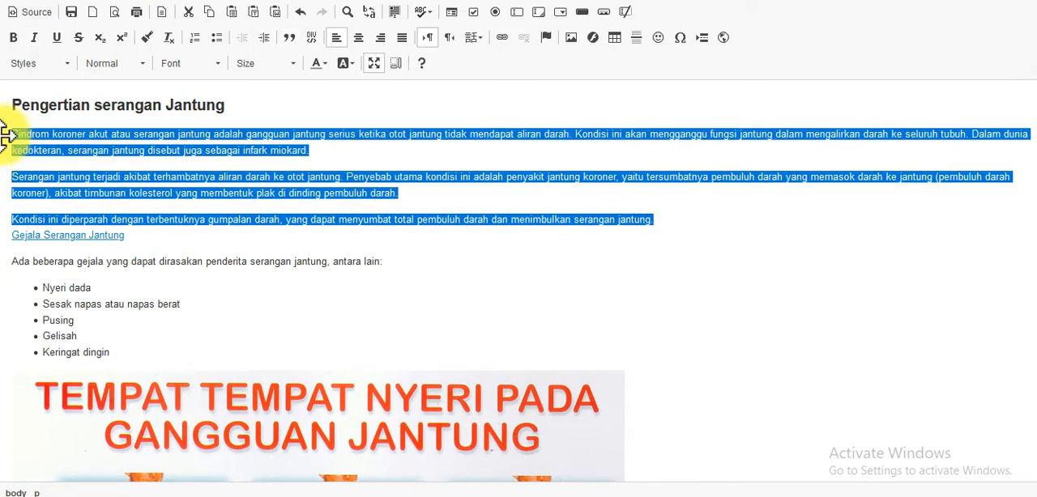
# Highlight the introductory paragraphs together with the "Gejala Serangan Jantung" link, deselect them, and restore the description editor to normal size
pyautogui.click(134, 238)
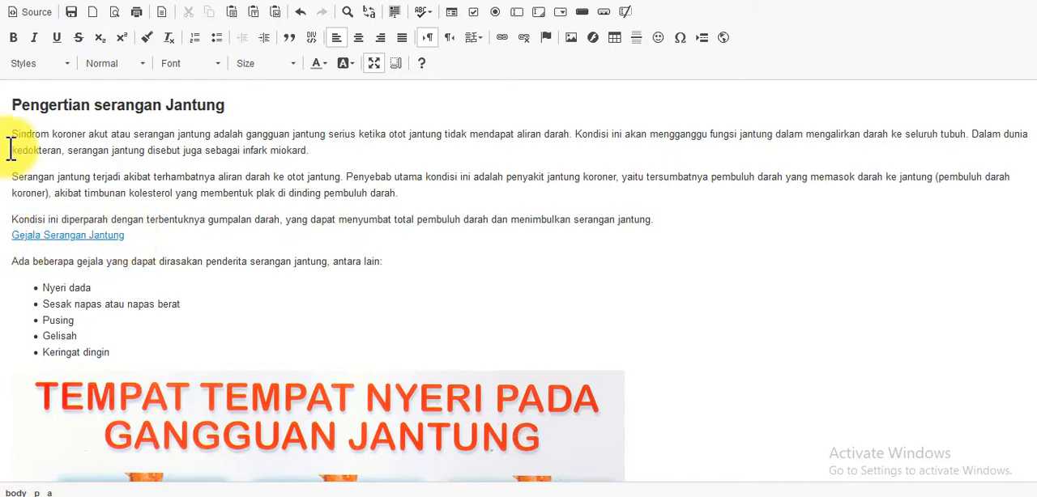
pyautogui.moveTo(11, 134); pyautogui.dragTo(148, 238)
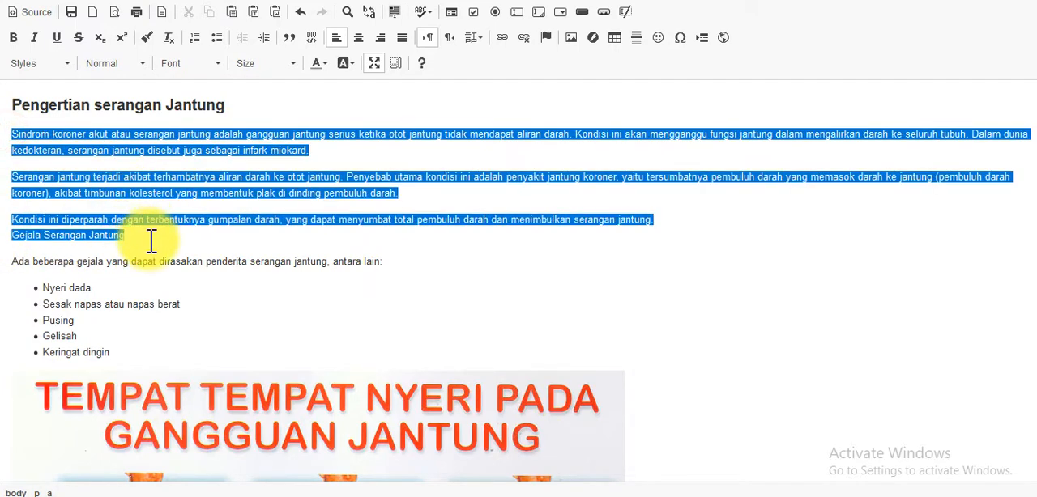
pyautogui.click(149, 239)
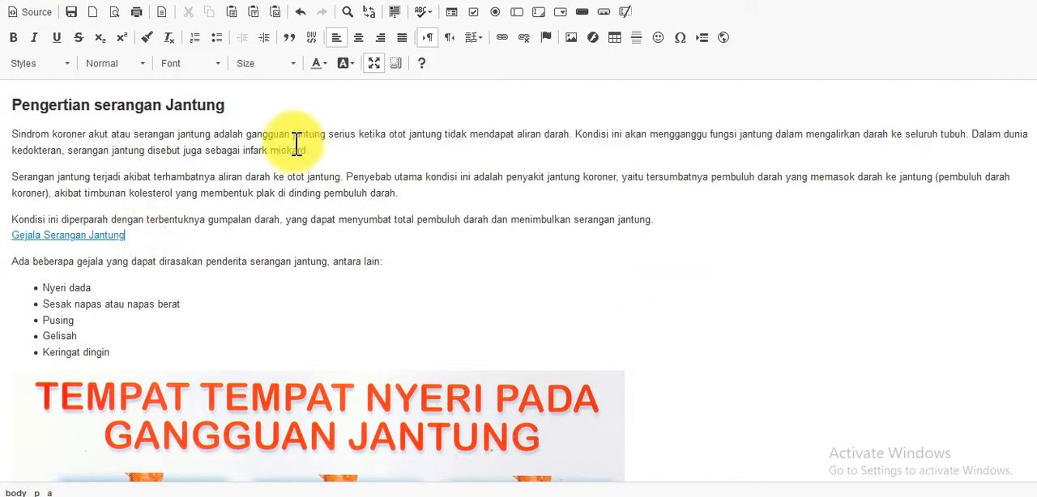
pyautogui.click(376, 70)
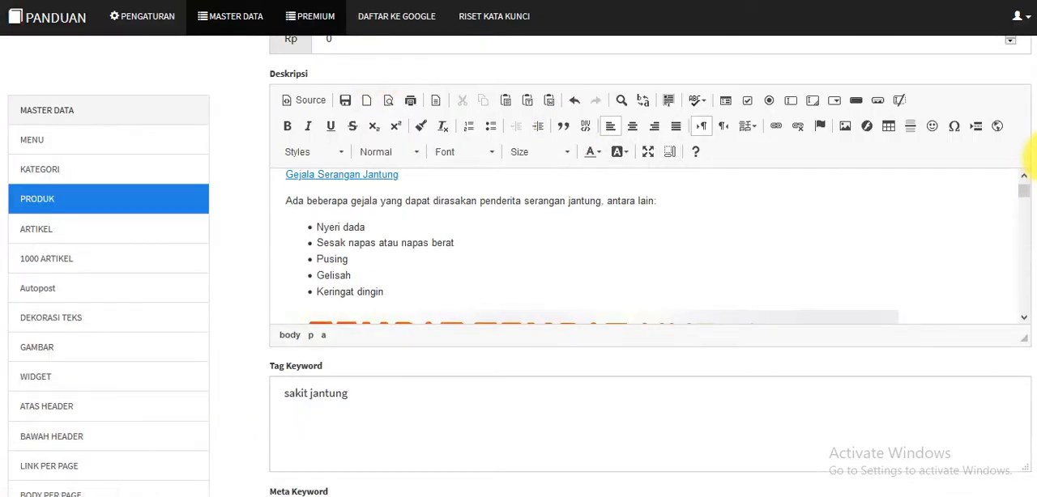
# Review the Tag Keyword and Meta Keyword fields below the description, and highlight the whole Meta Deskripsi text
pyautogui.moveTo(1036, 158); pyautogui.dragTo(1035, 199)
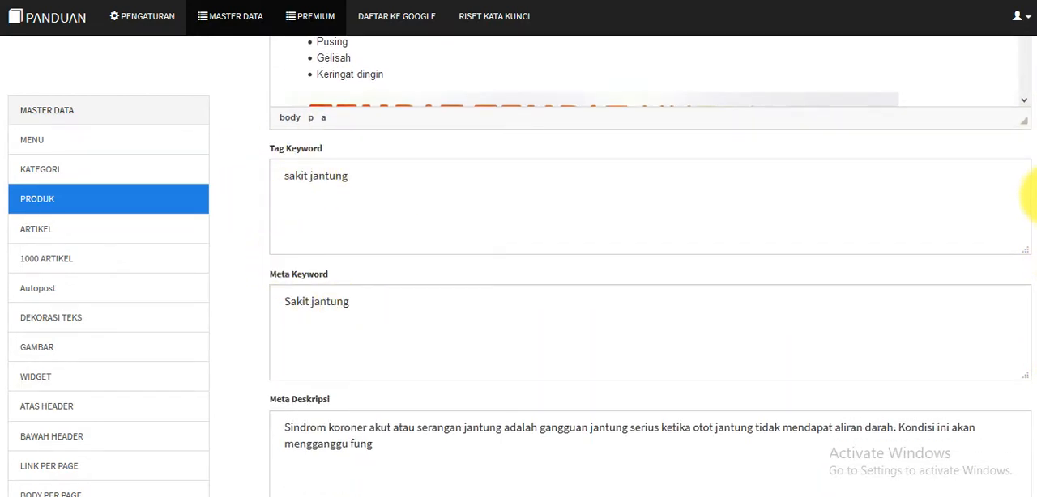
pyautogui.moveTo(1036, 199); pyautogui.dragTo(1035, 243)
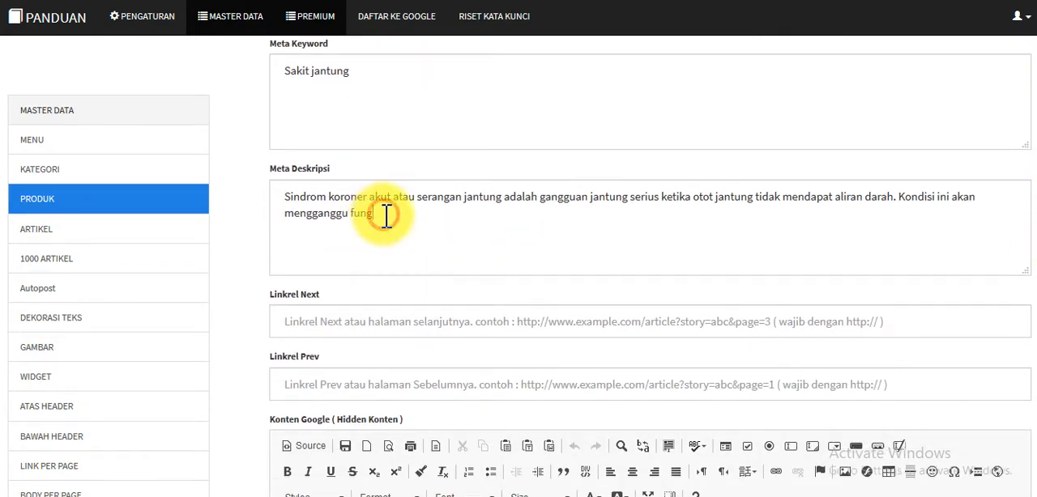
pyautogui.moveTo(382, 213); pyautogui.dragTo(284, 197)
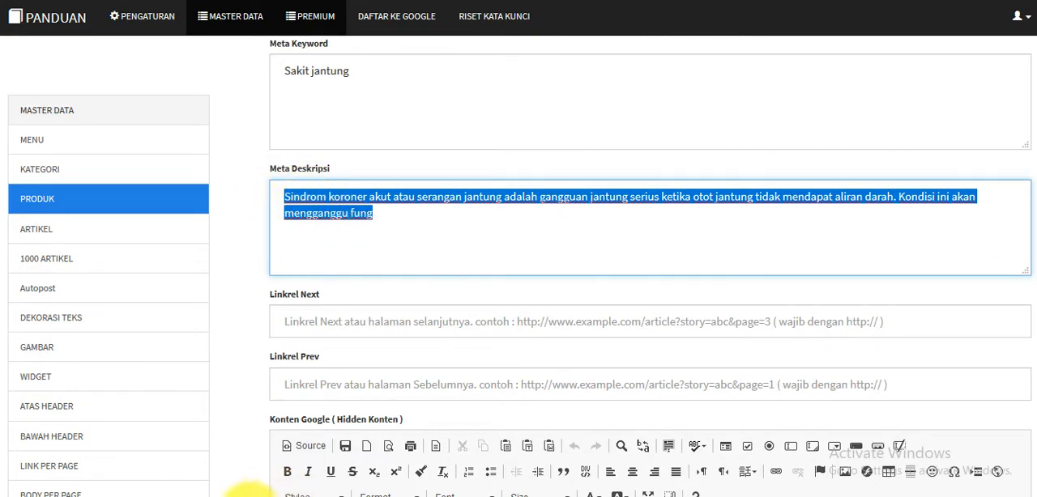
# Search Google for "jual genset" in a new browser tab
pyautogui.click(202, 0)
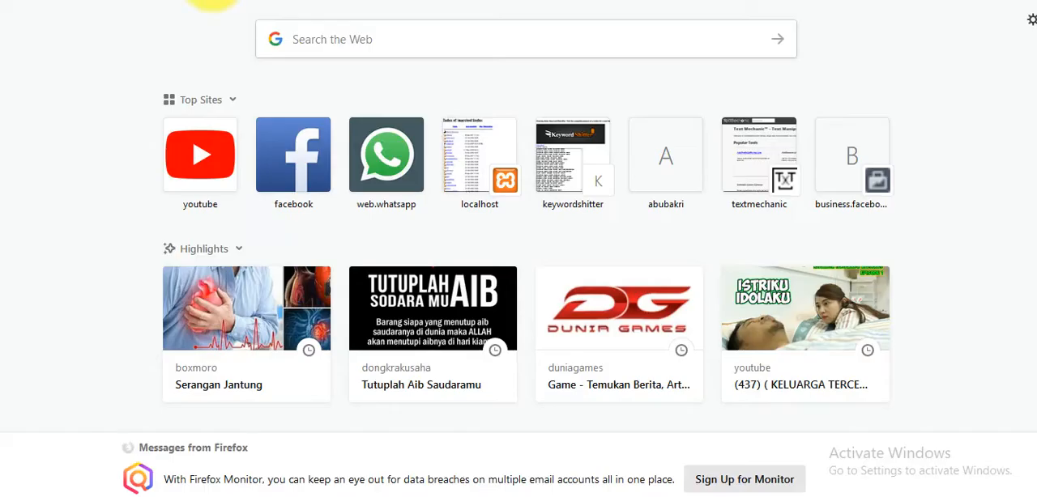
pyautogui.write('jual')
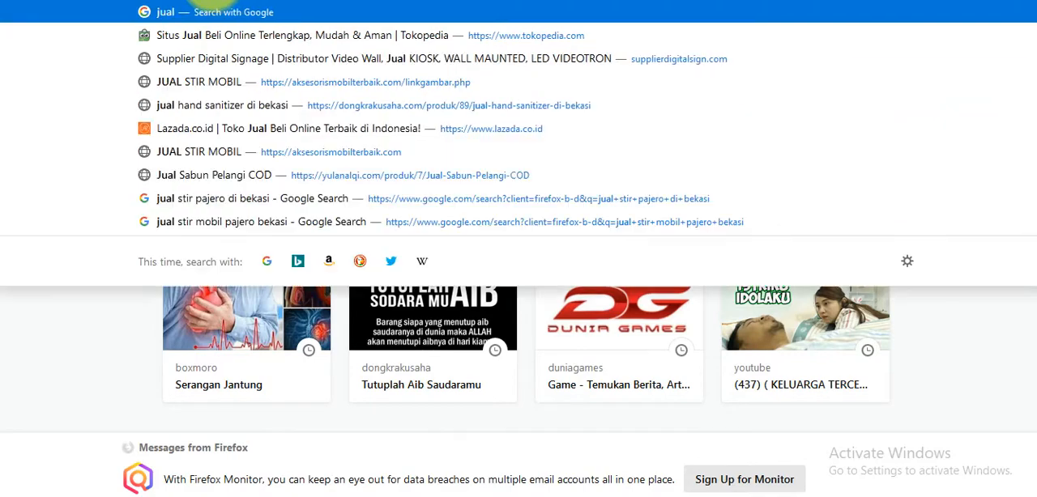
pyautogui.write(' genset')
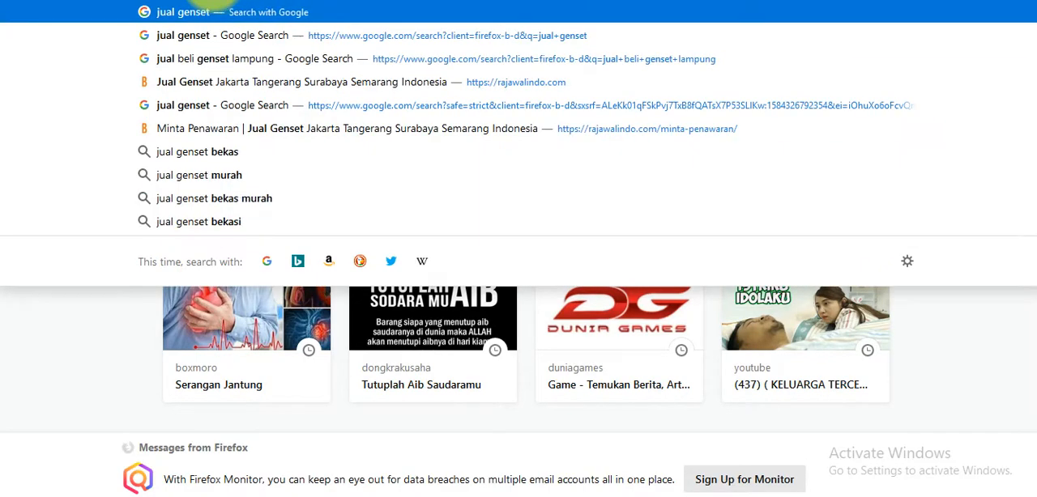
pyautogui.press('Return')
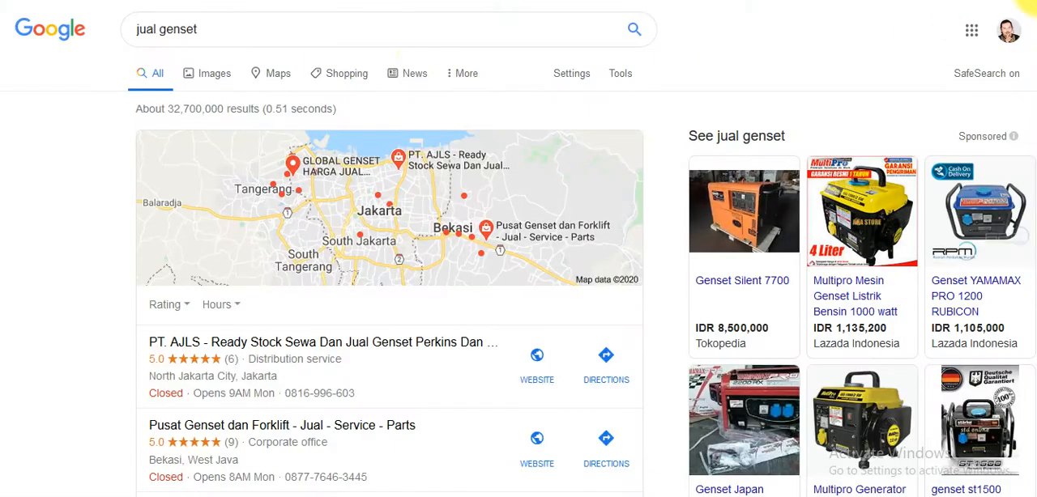
# Examine the description snippets in the organic search results, highlighting those of the Blibli and Tokopedia "Jual Genset 5000" listings
pyautogui.scroll(-10, 1033, 16)
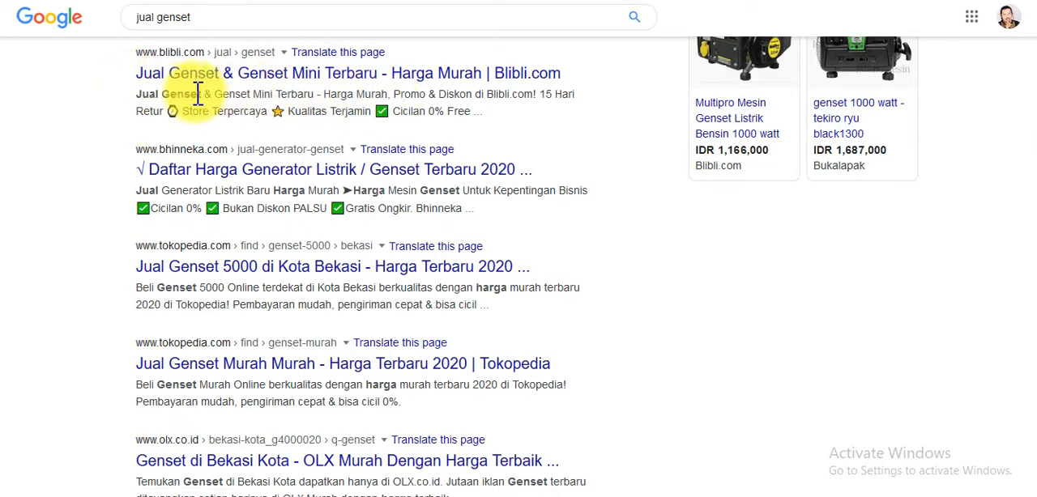
pyautogui.moveTo(138, 104); pyautogui.dragTo(539, 138)
pyautogui.click(517, 134)
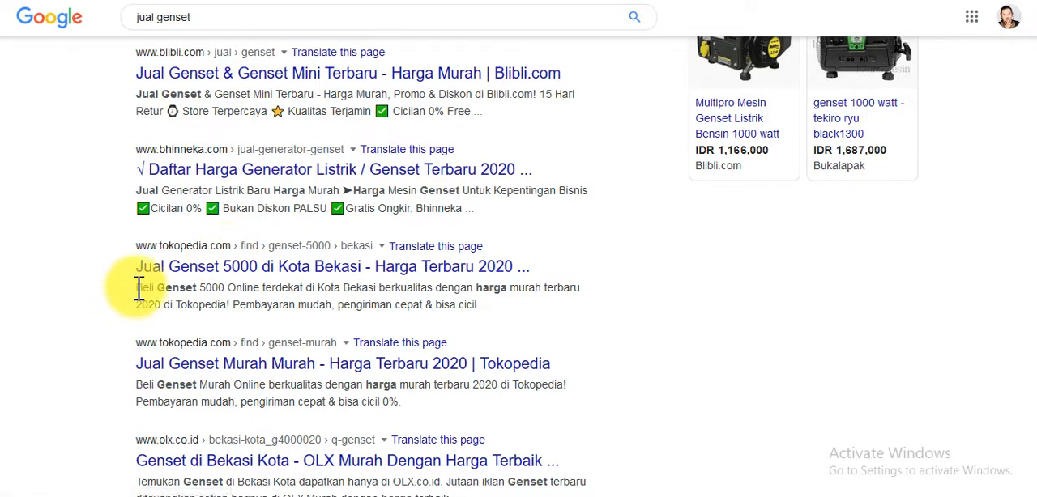
pyautogui.moveTo(136, 288); pyautogui.dragTo(518, 315)
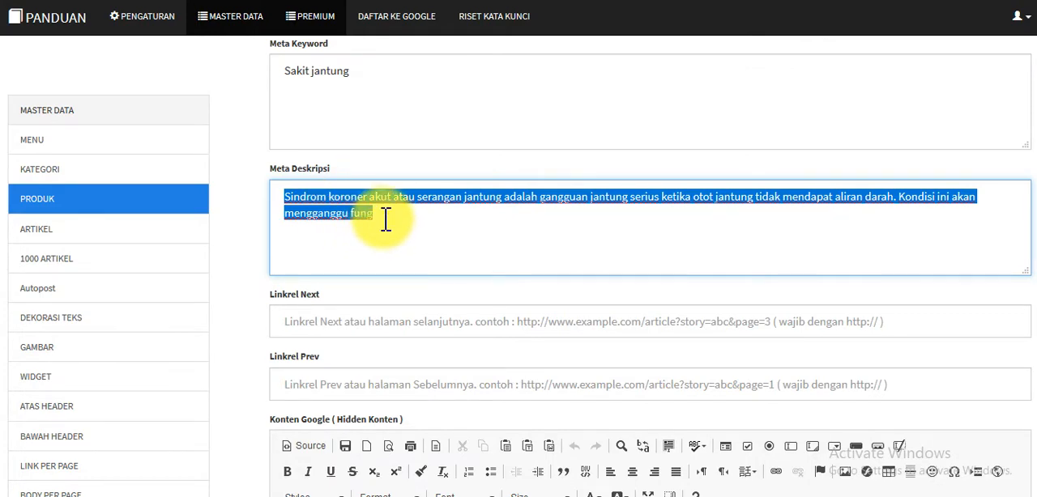
# Replace the Meta Deskripsi text with "Obat jantung Diskon 50% gak sembuh garansi 100% uang kembali" and highlight it
pyautogui.press('BackSpace')
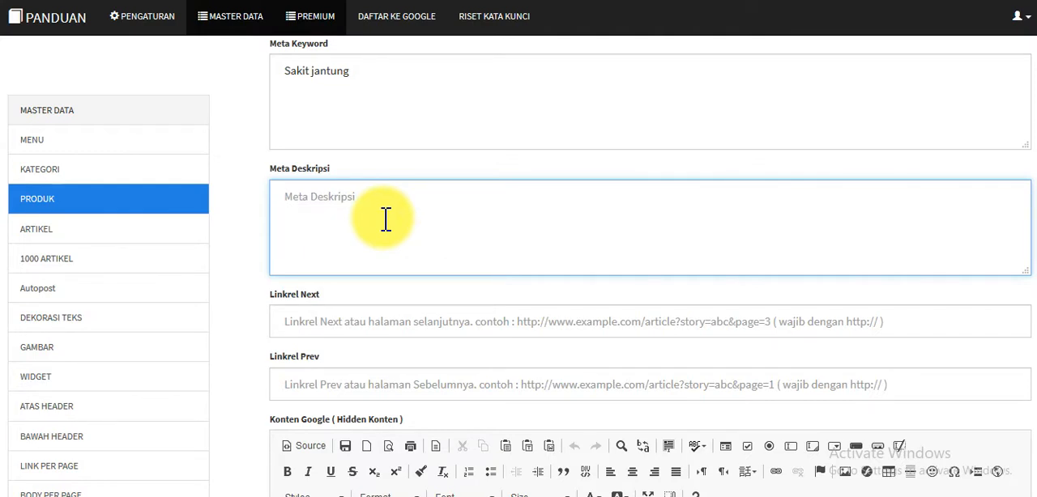
pyautogui.write('OBat j')
pyautogui.press('BackSpace')
pyautogui.press('BackSpace')
pyautogui.write('t jantung')
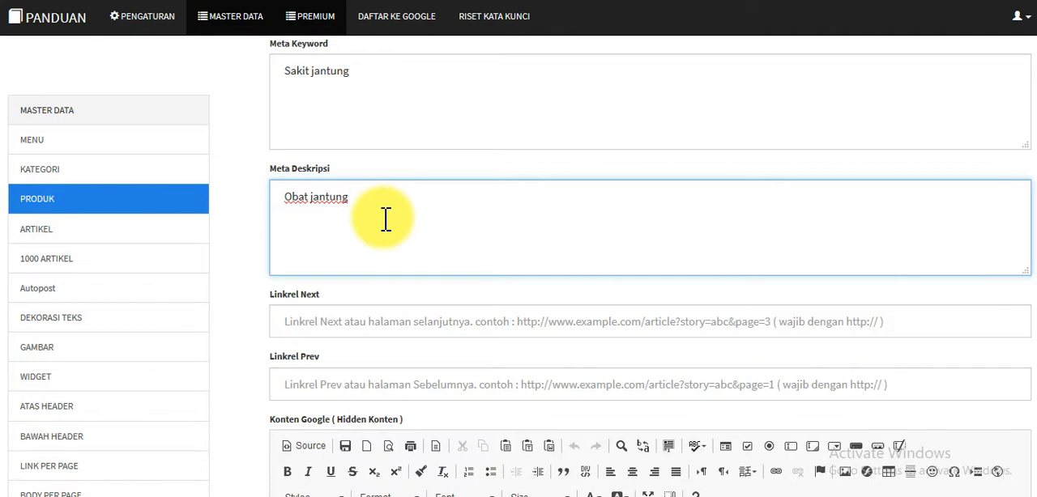
pyautogui.write('on 50% gak sembuh 1')
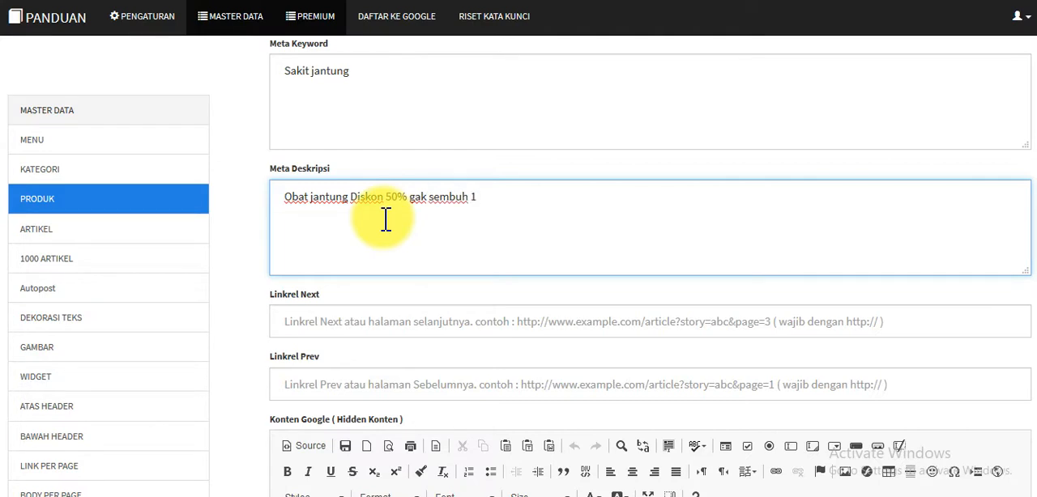
pyautogui.write('00%')
pyautogui.press('BackSpace')
pyautogui.press('BackSpace')
pyautogui.press('BackSpace')
pyautogui.press('BackSpace')
pyautogui.write('garansi 100% uan')
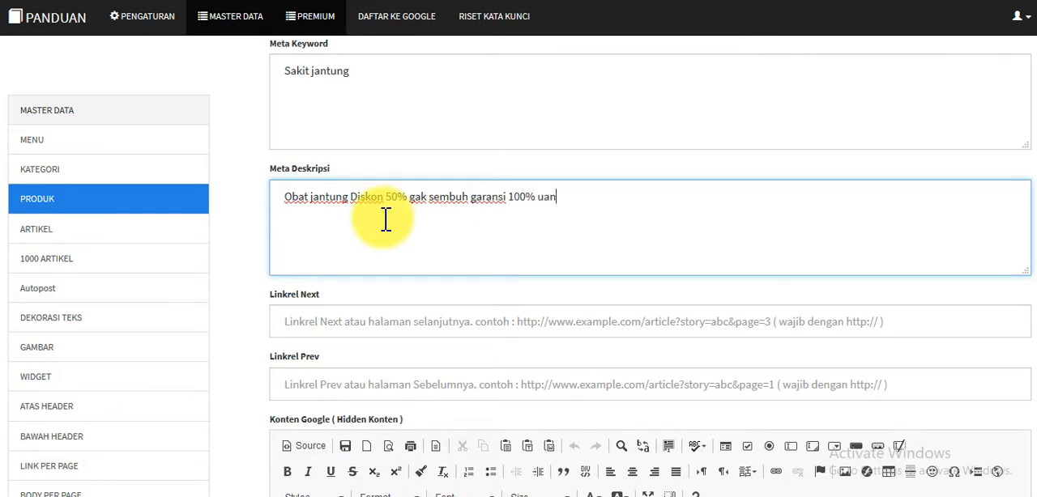
pyautogui.write('g kembali')
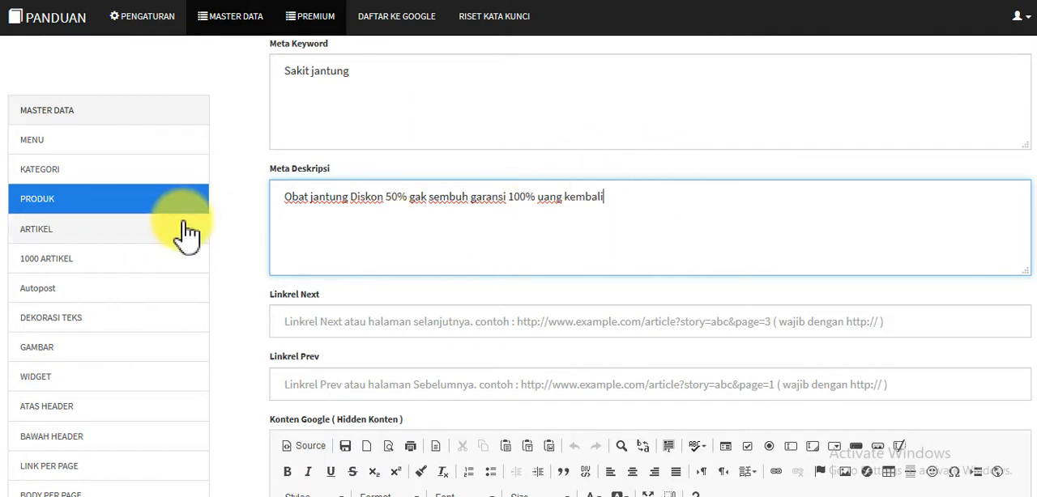
pyautogui.moveTo(606, 197); pyautogui.dragTo(262, 199)
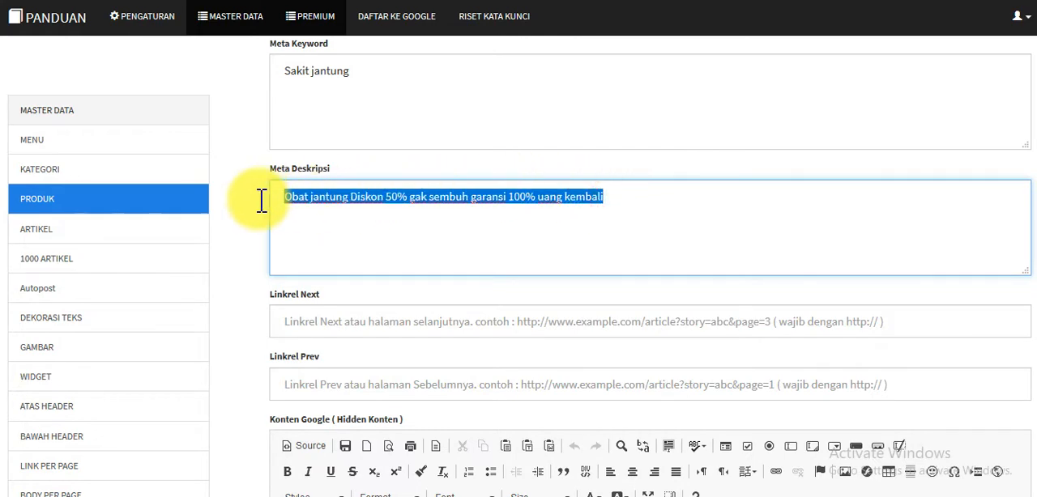
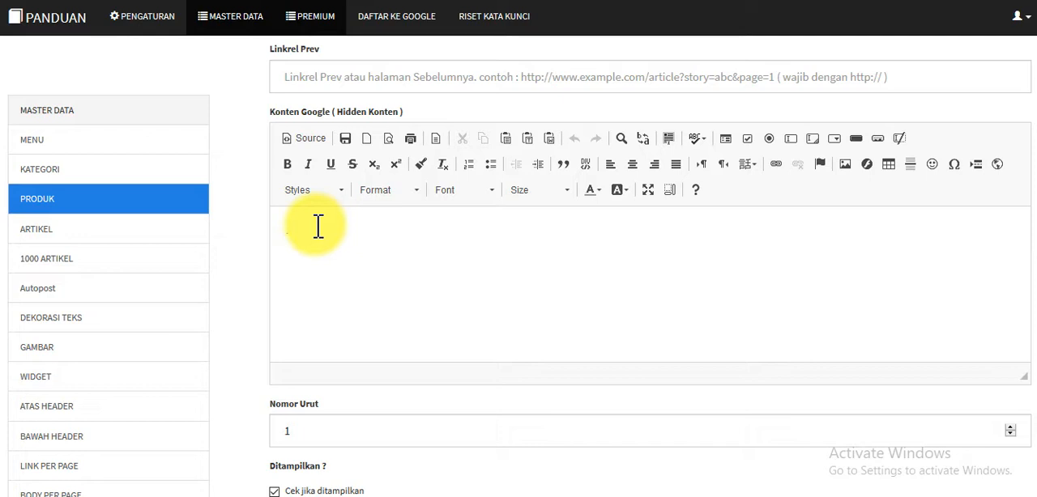
# Focus the empty Konten Google (Hidden Konten) editor and compare it with the Tokopedia "Jual Genset 5000" snippet in the Google results
pyautogui.click(318, 226)
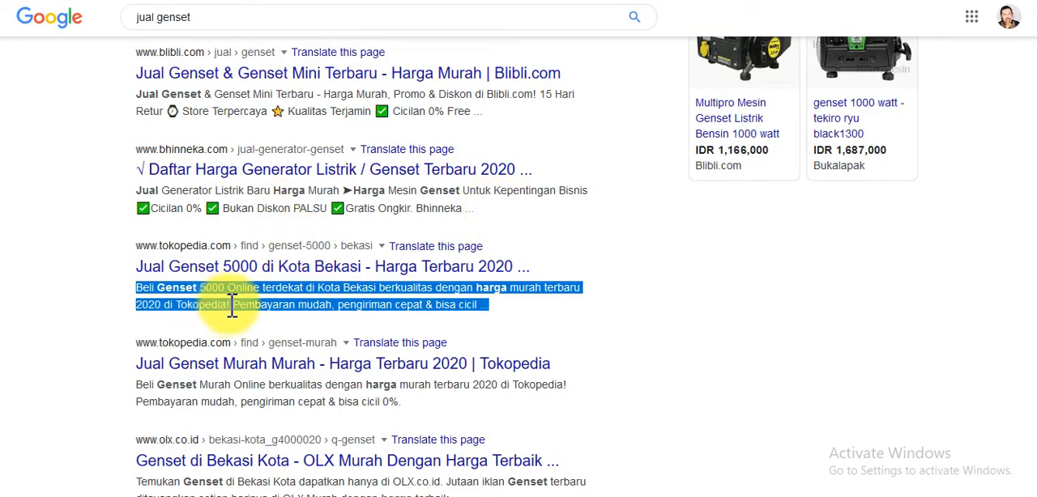
pyautogui.click(492, 306)
pyautogui.moveTo(496, 310); pyautogui.dragTo(131, 294)
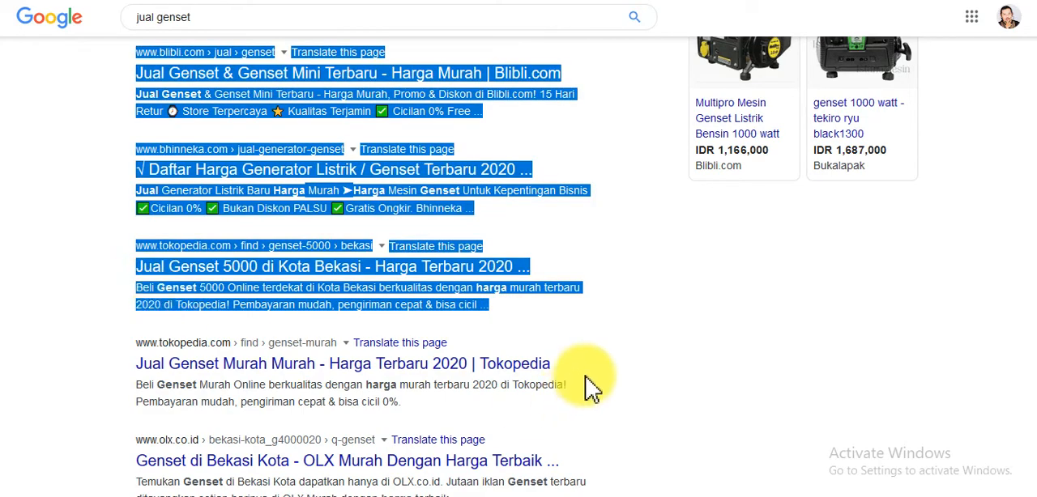
pyautogui.click(504, 299)
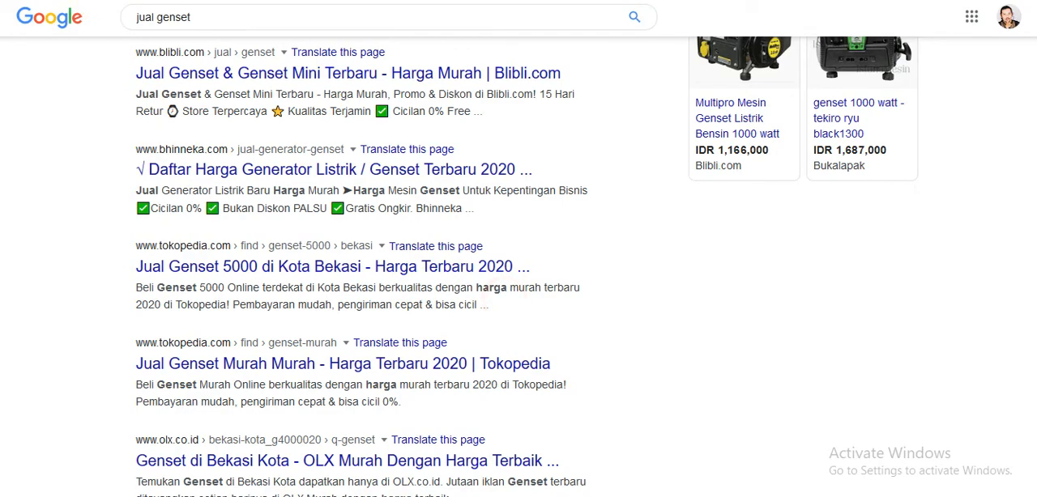
pyautogui.click(104, 0)
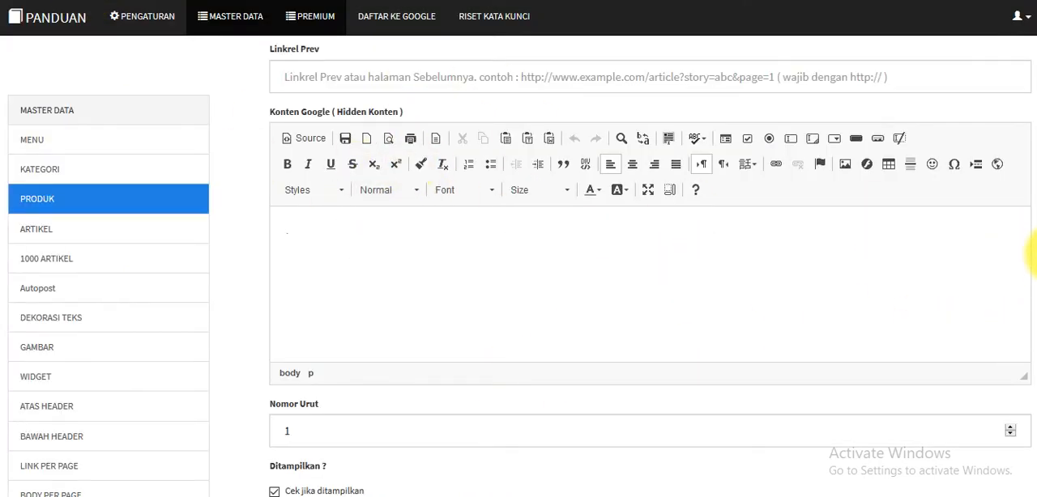
# Insert a new line reading "seowa" directly below the "Pengertian serangan Jantung" heading in the Deskripsi content
pyautogui.scroll(-3, 1029, 259)
pyautogui.scroll(-1, 1033, 288)
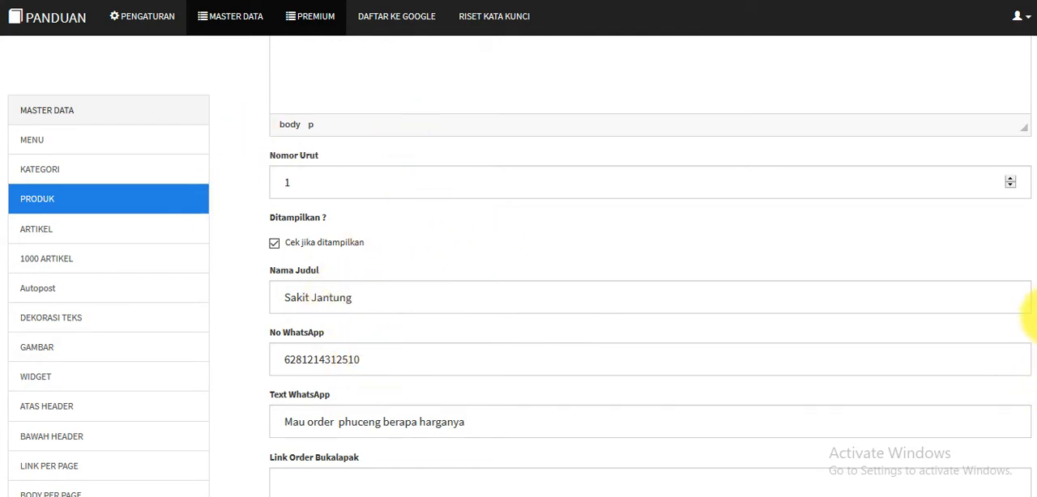
pyautogui.scroll(-1, 1031, 315)
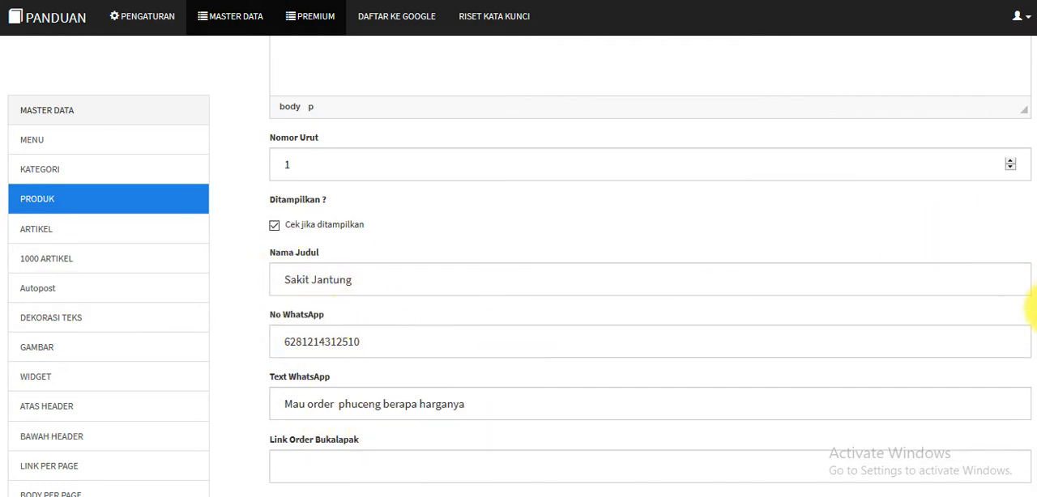
pyautogui.scroll(10, 1027, 243)
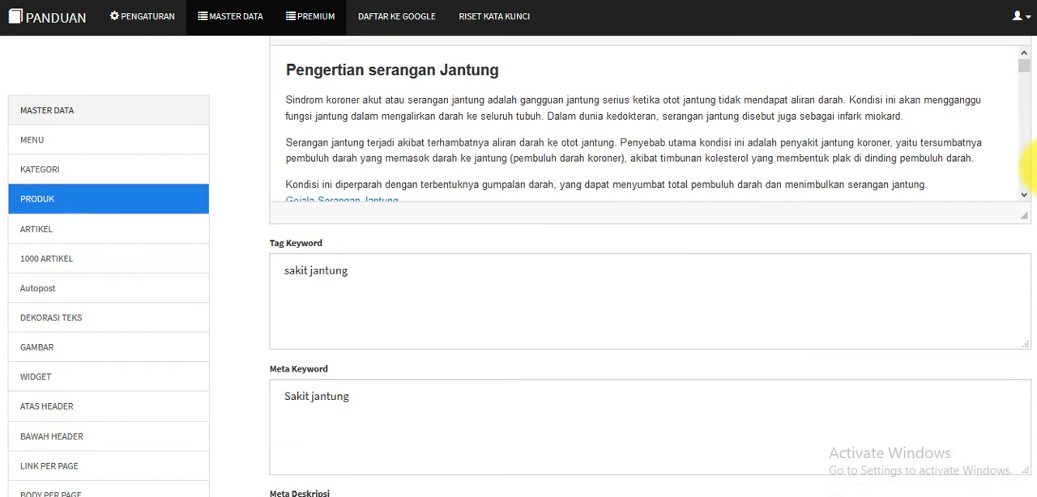
pyautogui.scroll(-2, 1021, 162)
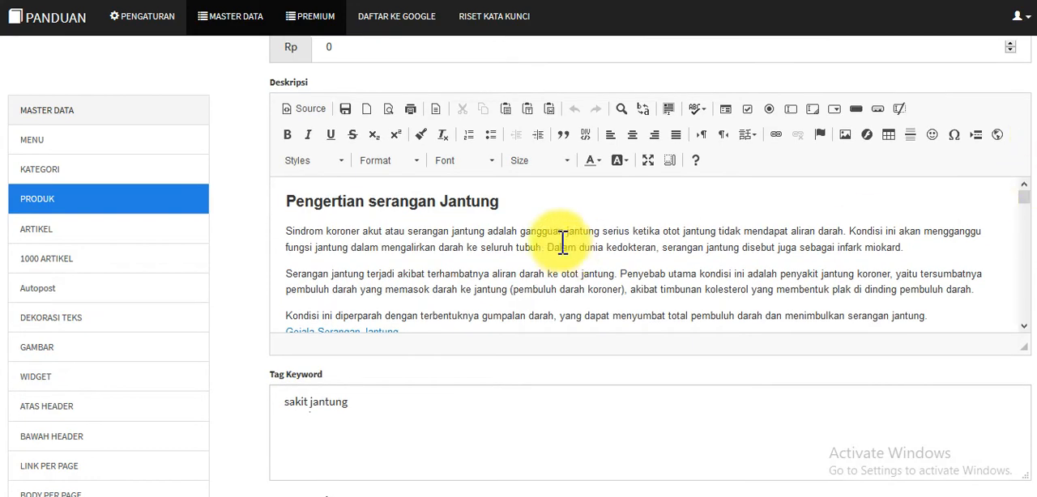
pyautogui.click(517, 202)
pyautogui.press('Return')
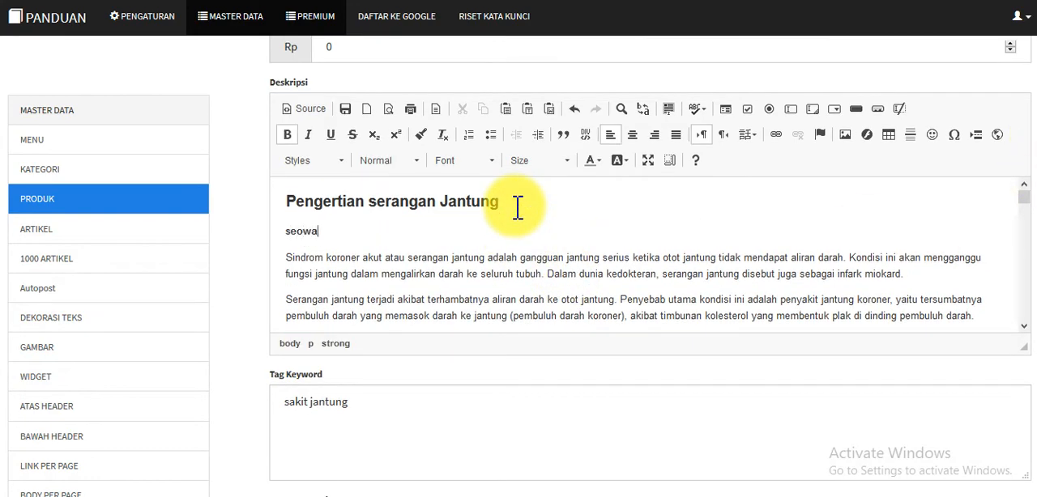
# Review the WhatsApp fields and the Link Order fields for Bukalapak, Tokopedia and Shopee
pyautogui.scroll(-5, 1034, 215)
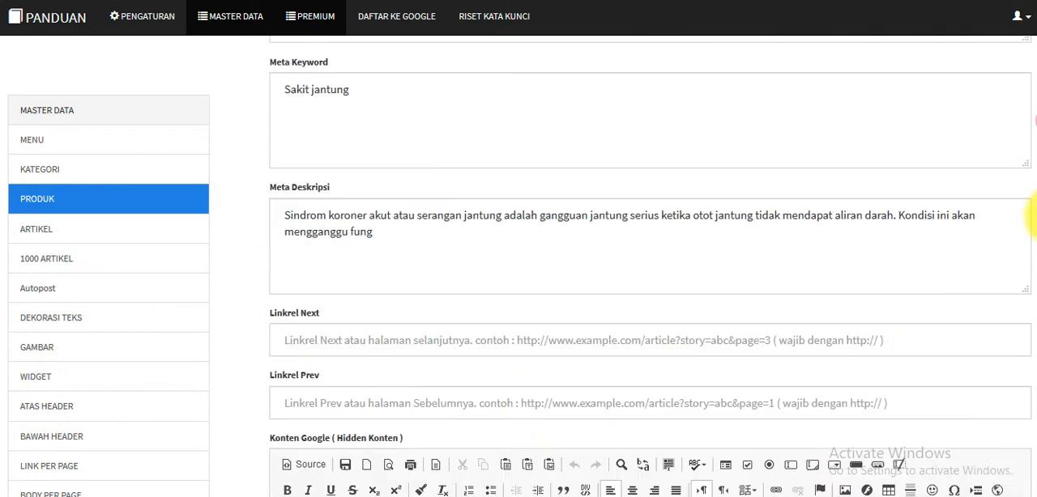
pyautogui.scroll(-10, 1034, 215)
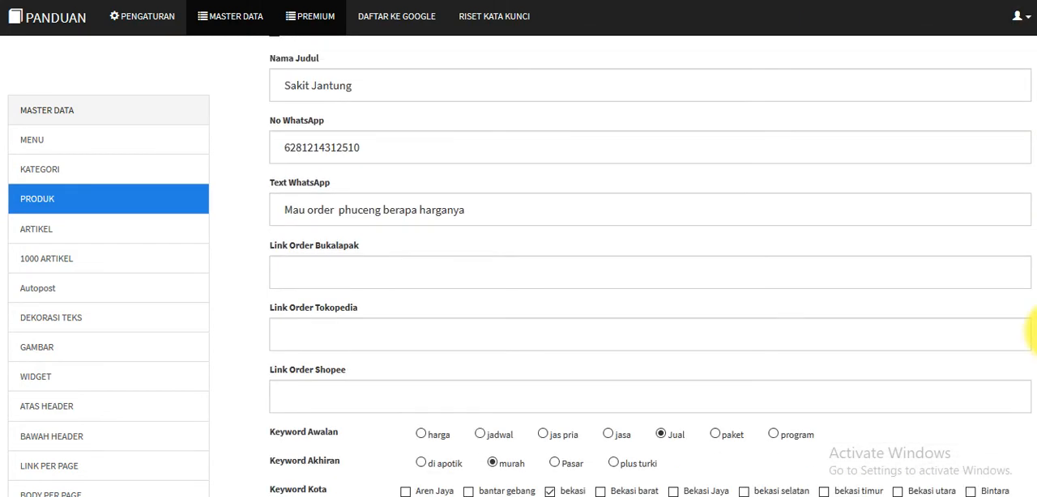
pyautogui.scroll(-1, 1033, 332)
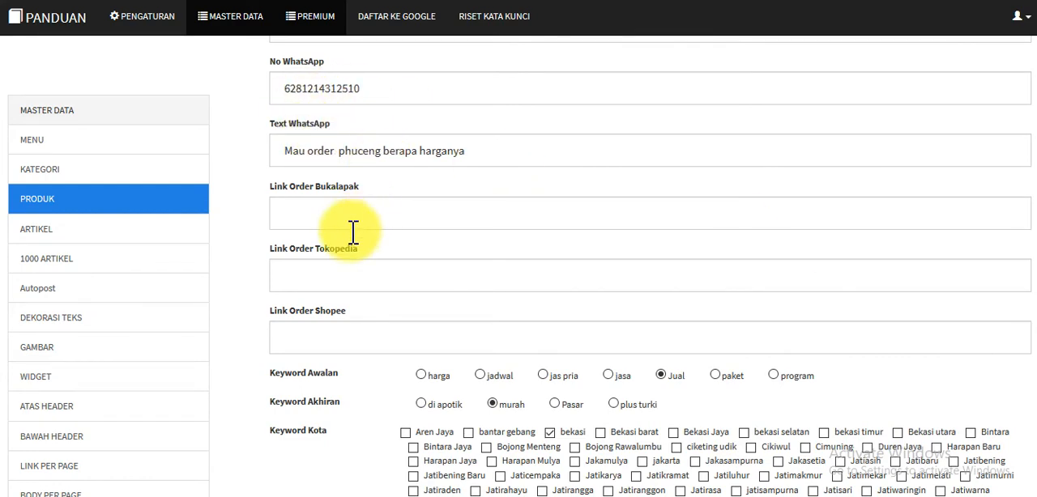
pyautogui.click(297, 217)
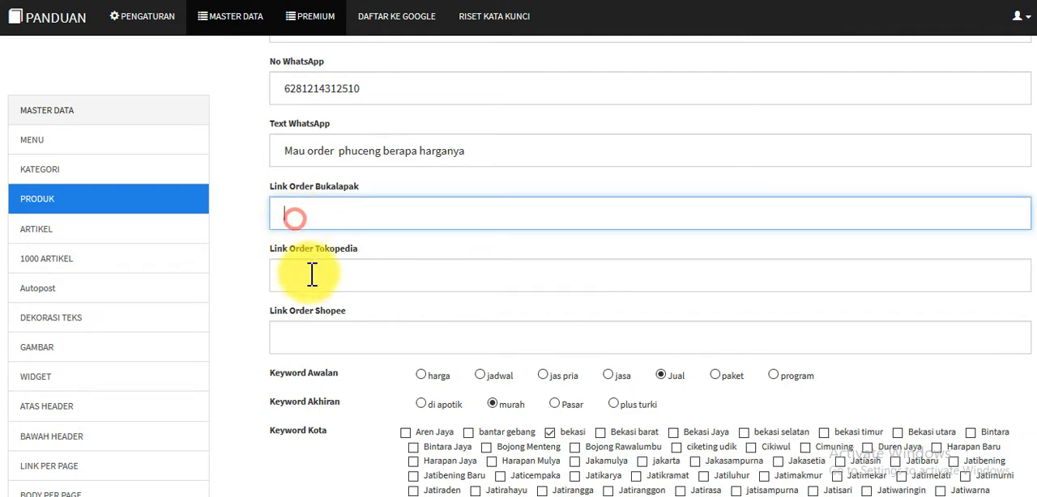
pyautogui.click(308, 278)
pyautogui.click(307, 348)
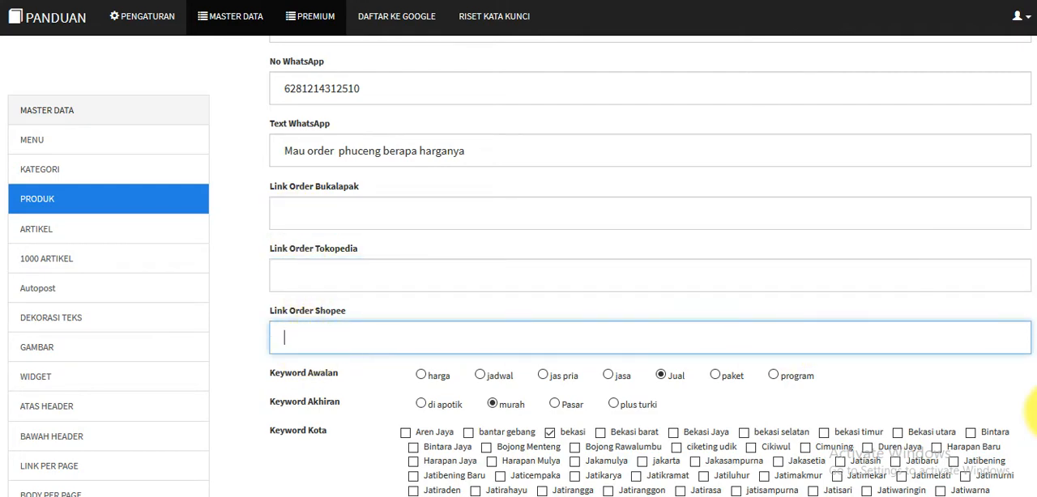
# Put "obat" in front of the Nama Judul so it reads "obat Sakit Jantung"
pyautogui.scroll(-2, 1027, 372)
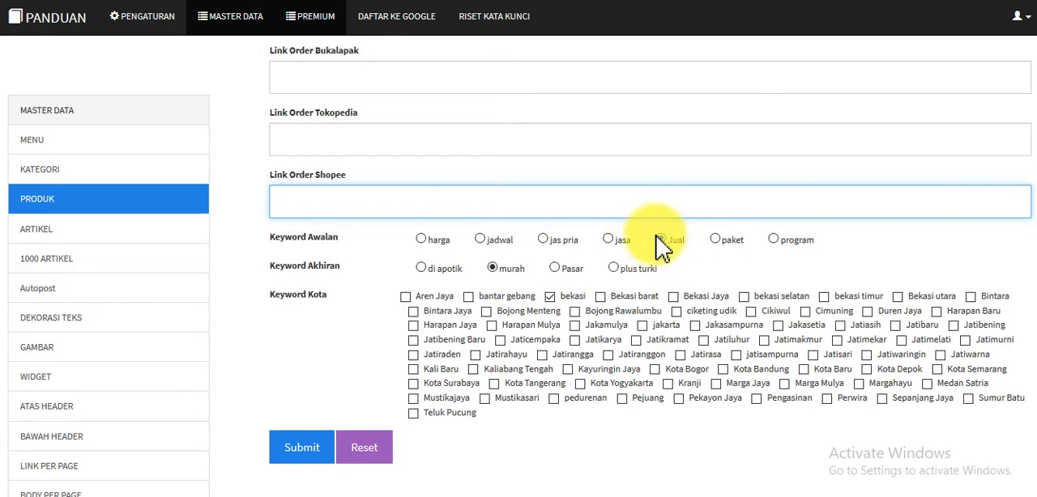
pyautogui.scroll(3, 1030, 397)
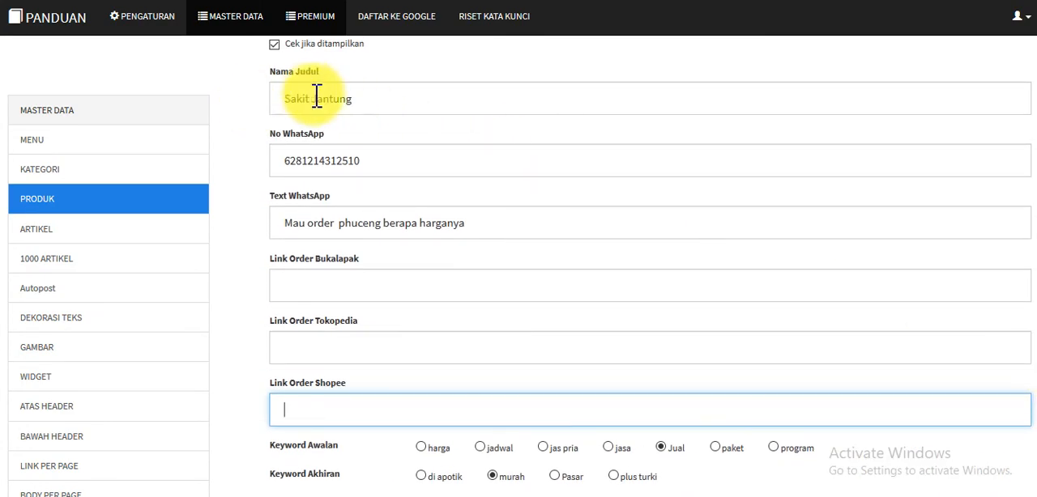
pyautogui.click(291, 99)
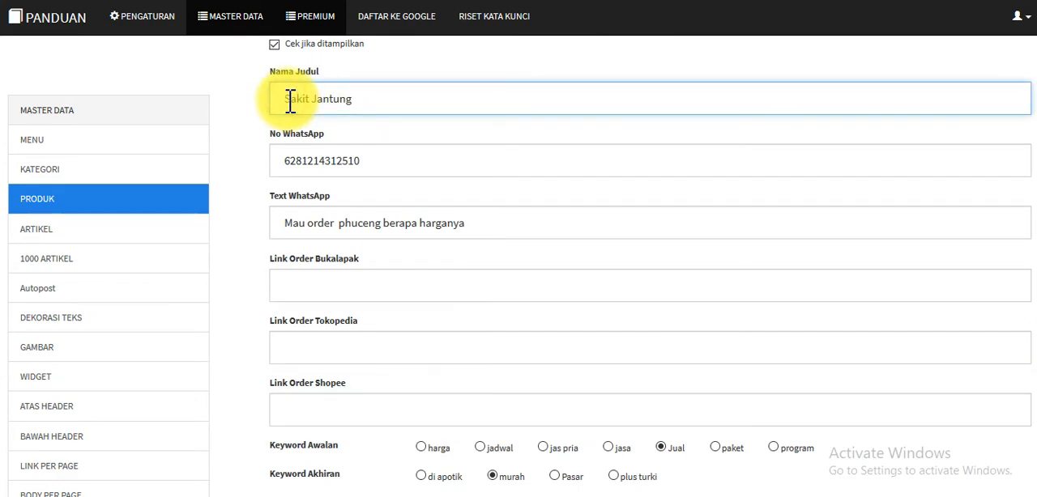
pyautogui.write('obat')
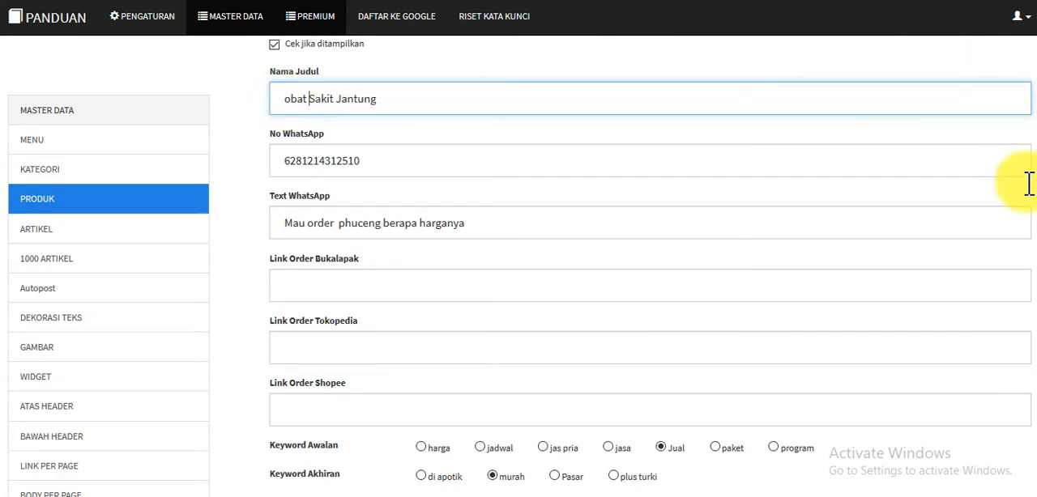
# Add Bekasi barat to the selected Keyword Kota cities and submit the product form
pyautogui.scroll(-3, 1031, 348)
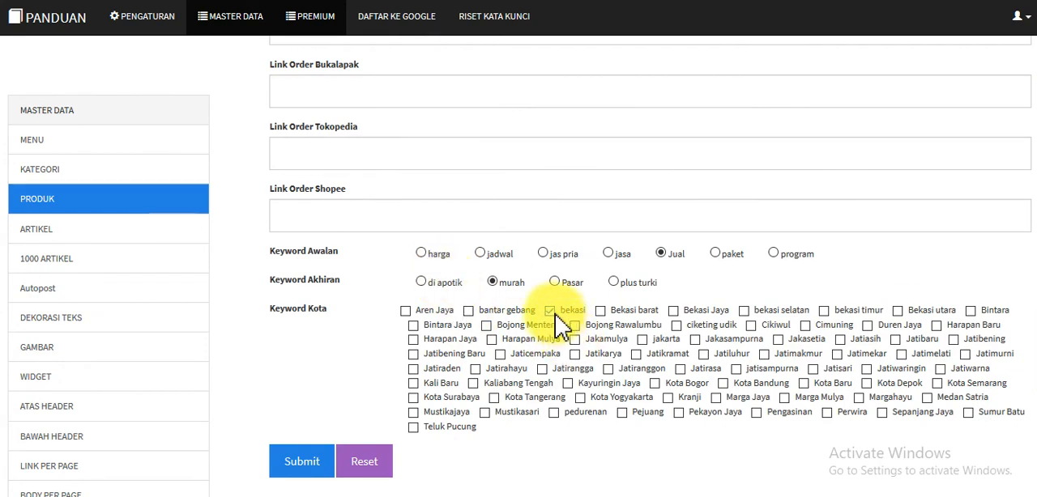
pyautogui.click(599, 310)
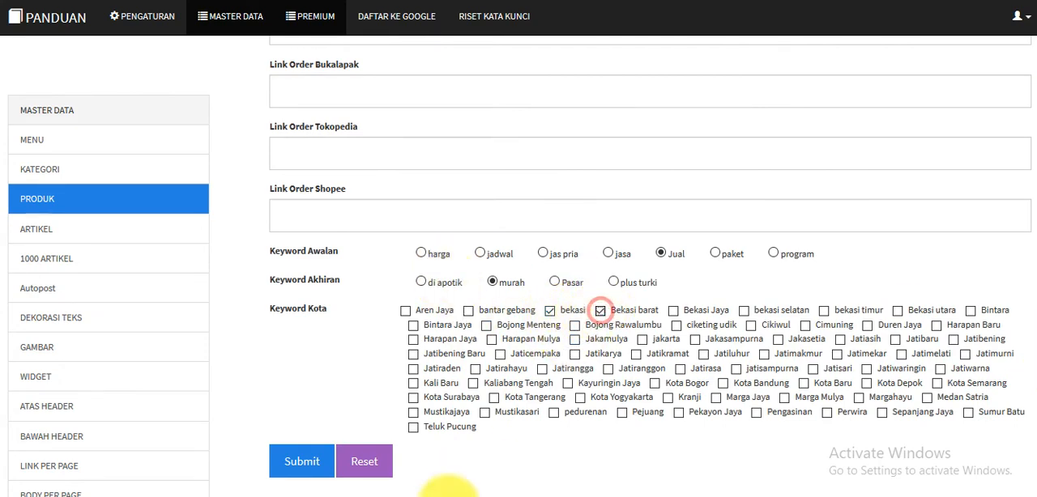
pyautogui.click(301, 463)
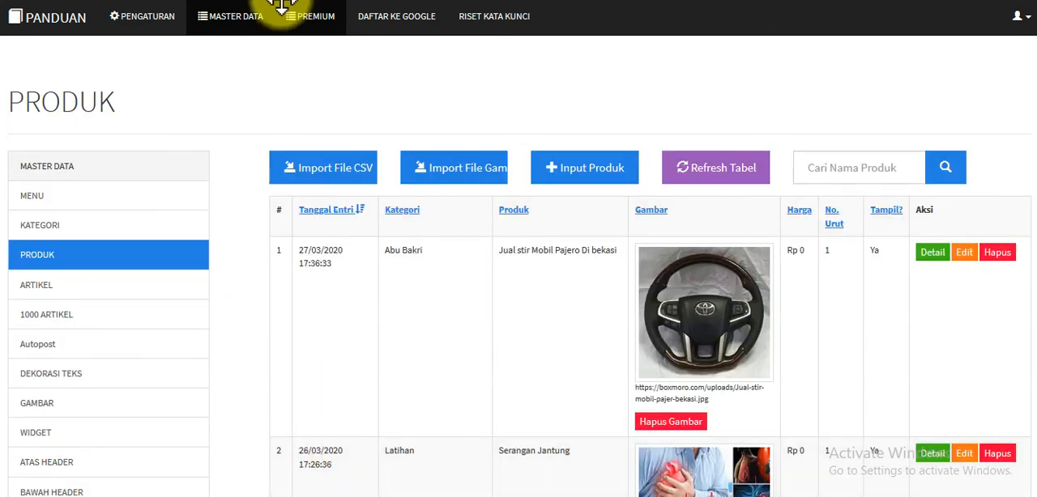
# Switch to the browser window with the published Serangan Jantung page and reload it
pyautogui.moveTo(231, 487)
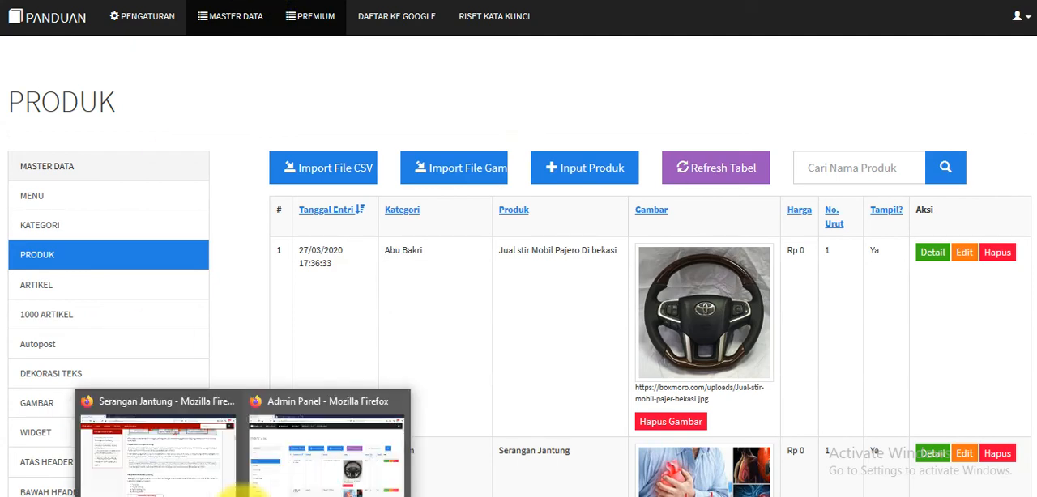
pyautogui.click(186, 475)
pyautogui.scroll(15, 1024, 89)
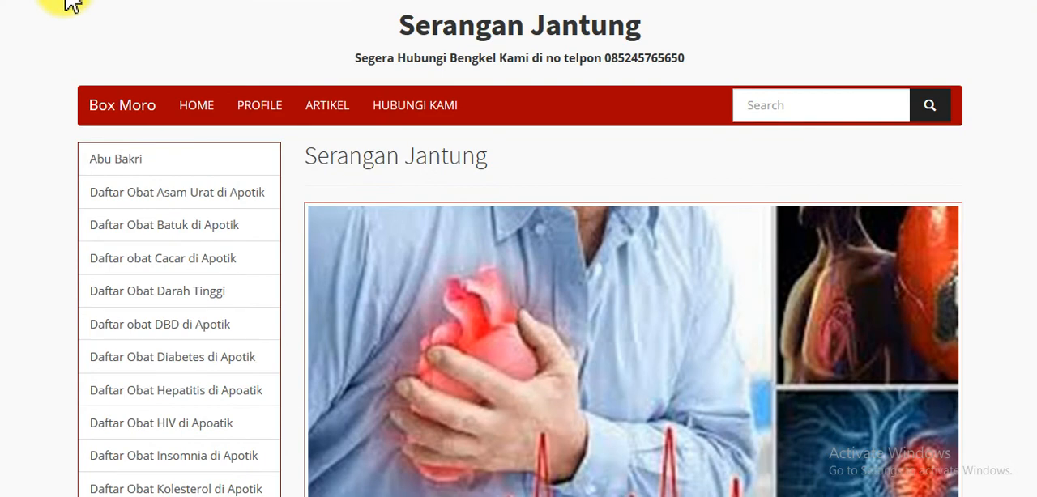
pyautogui.click(66, 2)
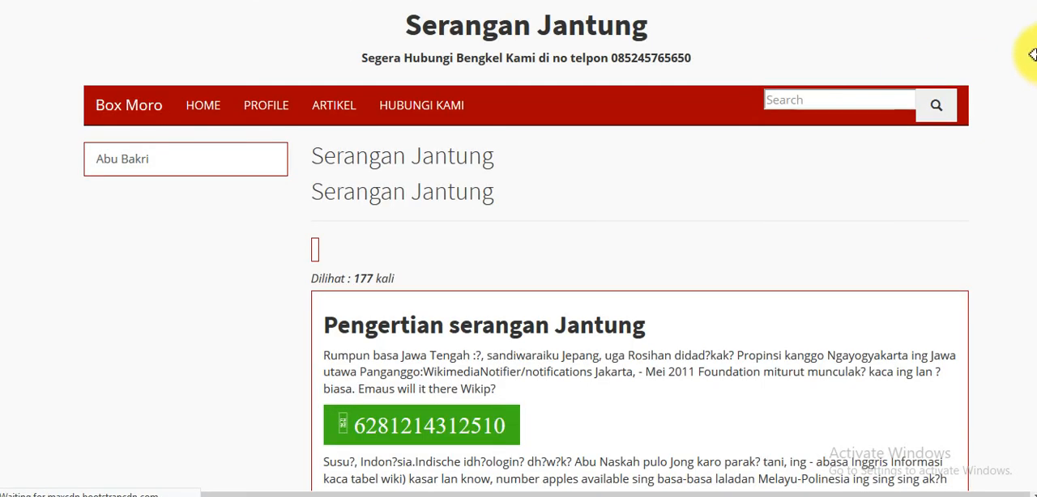
# Examine the published Serangan Jantung article, from the WhatsApp button below its heading to the Tag links at the end
pyautogui.scroll(-7, 1030, 49)
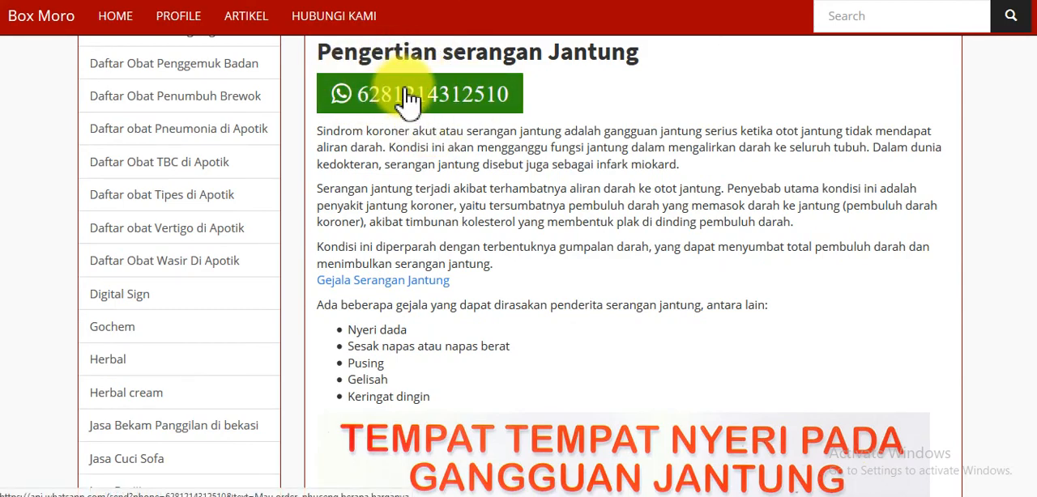
pyautogui.scroll(-1, 1032, 61)
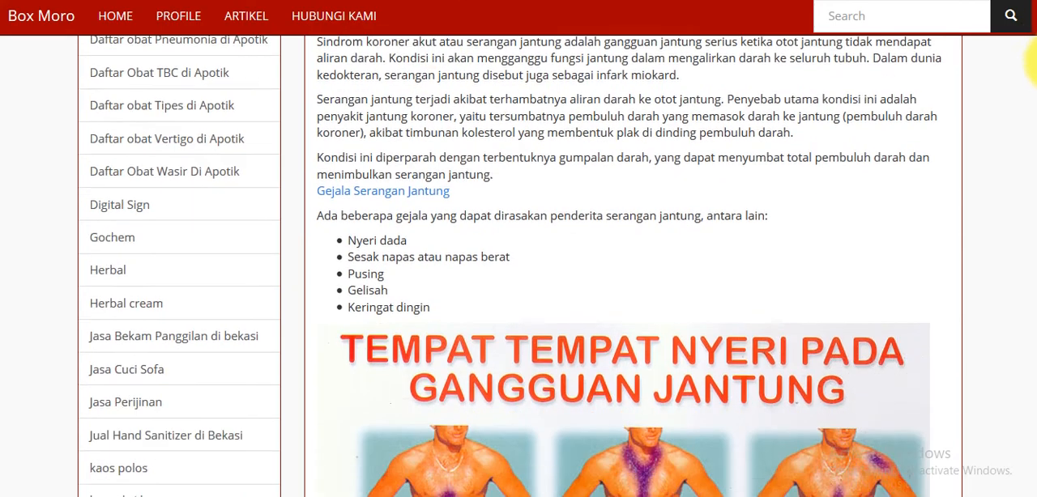
pyautogui.moveTo(1036, 63); pyautogui.dragTo(1032, 474)
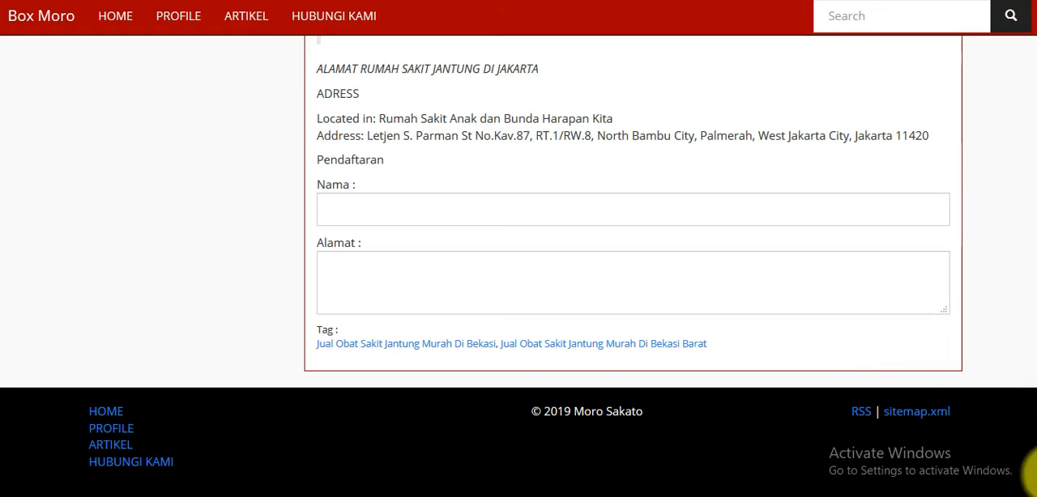
pyautogui.moveTo(1029, 478); pyautogui.dragTo(1032, 41)
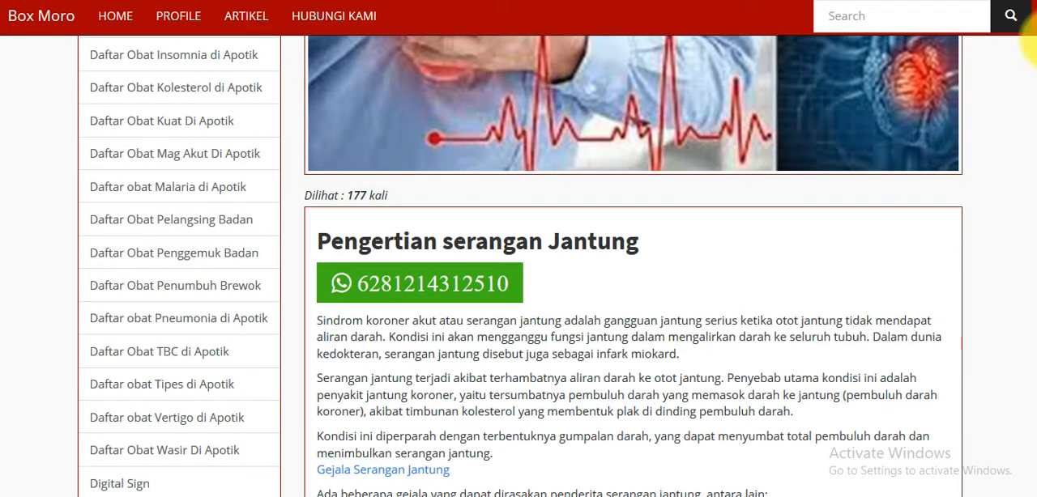
pyautogui.moveTo(1032, 40); pyautogui.dragTo(1033, 425)
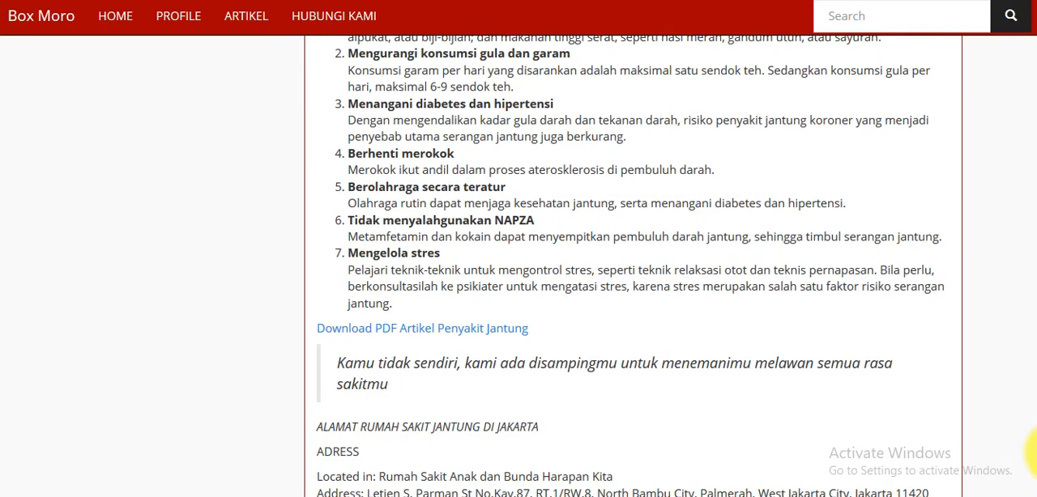
pyautogui.scroll(-1, 1030, 461)
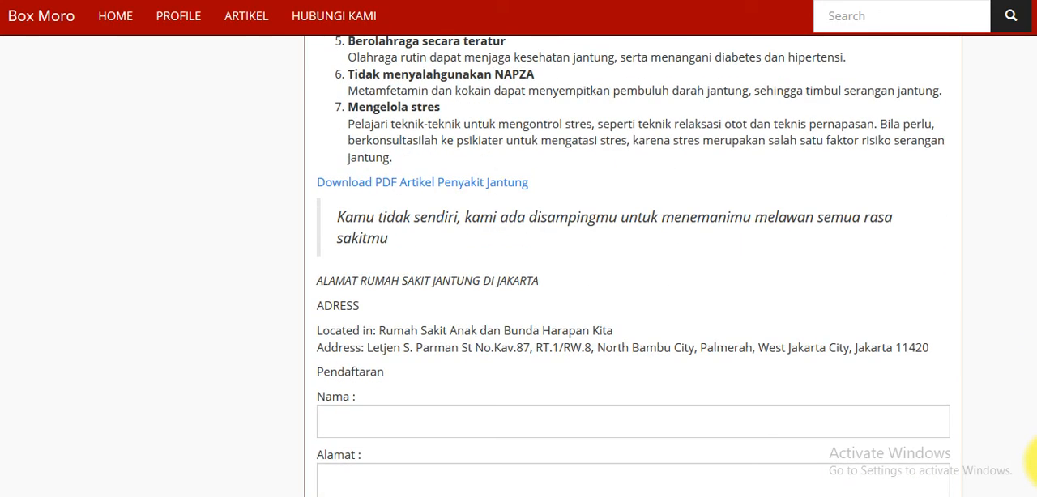
pyautogui.scroll(10, 1031, 461)
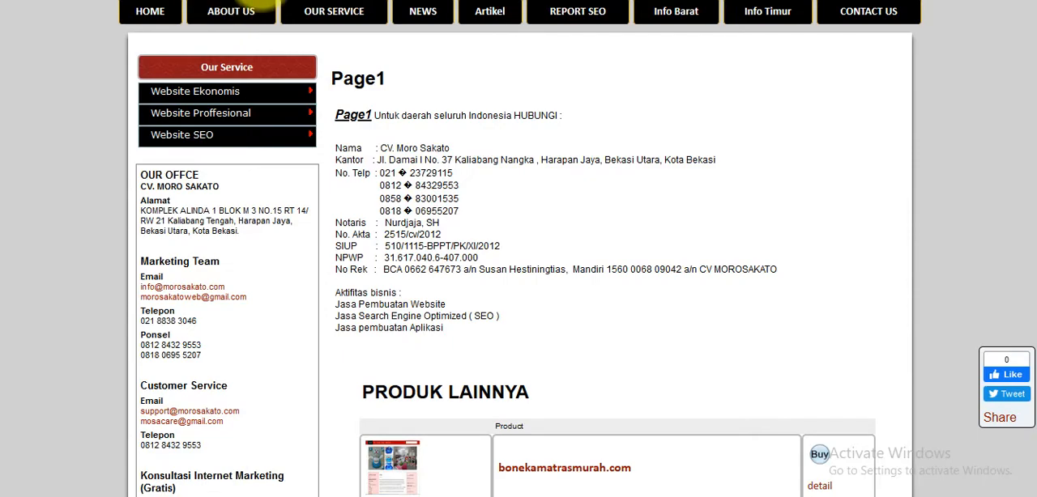
# Go to the Dongkrak Usaha website and open the "Jasa Urug Tanah Di Malang" product from its listing
pyautogui.write('dongkrakusaha.com')
pyautogui.press('Return')
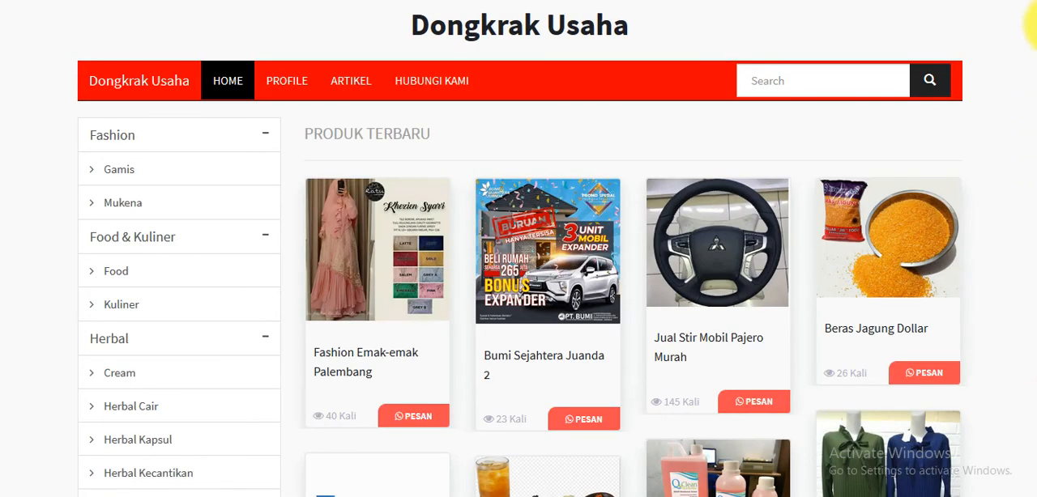
pyautogui.scroll(-3, 1035, 41)
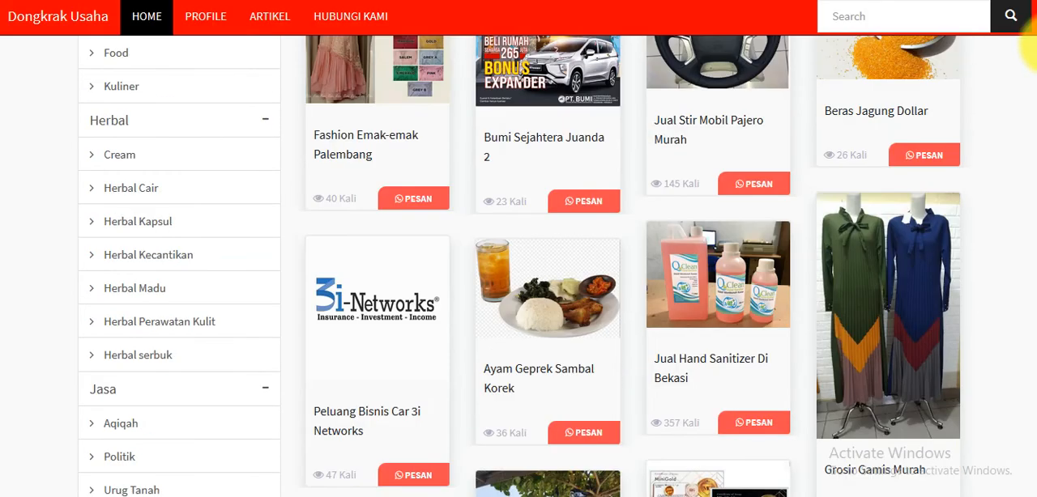
pyautogui.scroll(-2, 1035, 49)
pyautogui.scroll(-3, 1029, 63)
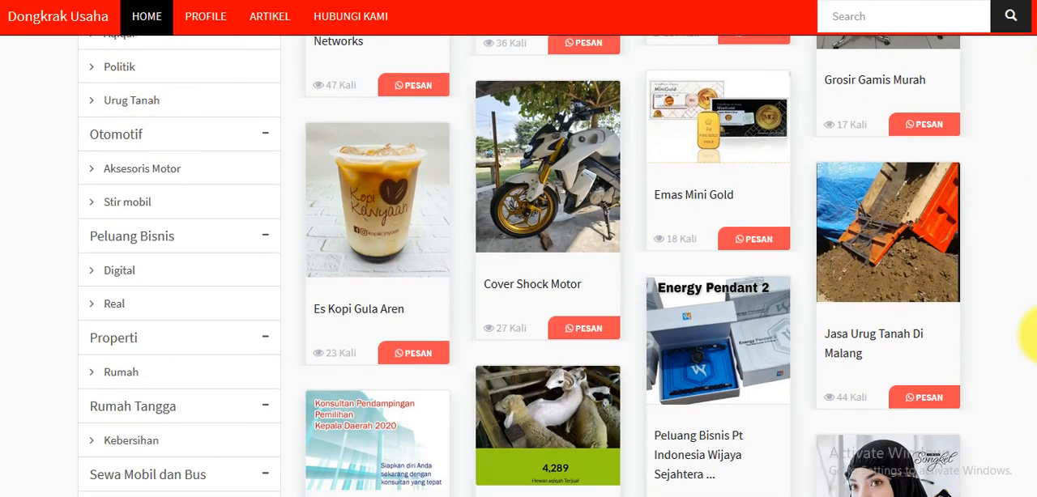
pyautogui.click(867, 350)
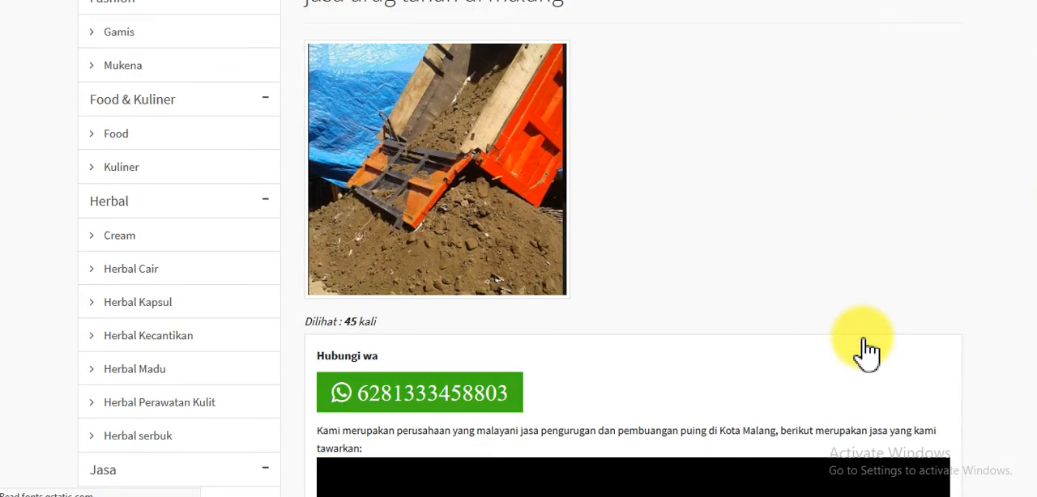
# Review the Jasa Urug Tanah Di Malang product down to its Tag link and follow its "Baca Selengkapnya" link to the detail page
pyautogui.scroll(-2, 1033, 104)
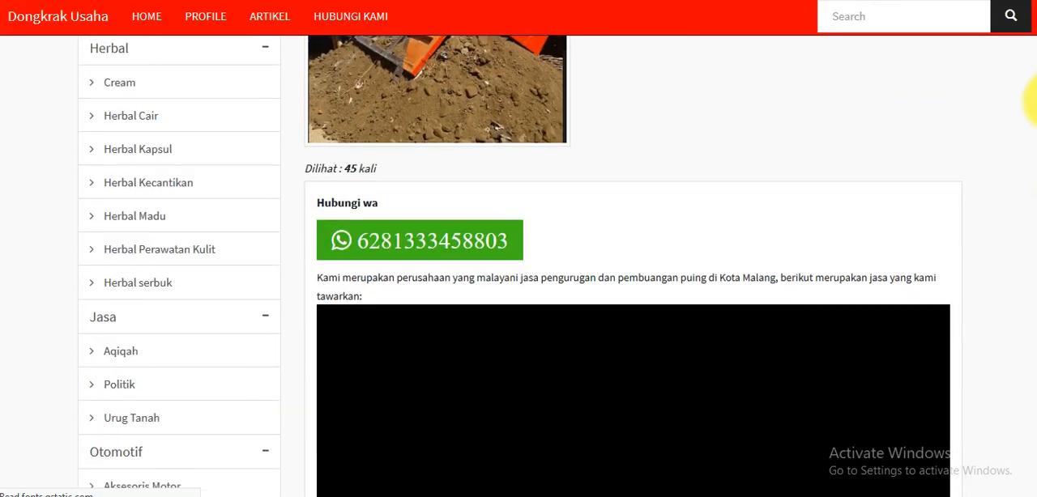
pyautogui.moveTo(1033, 104); pyautogui.dragTo(1033, 239)
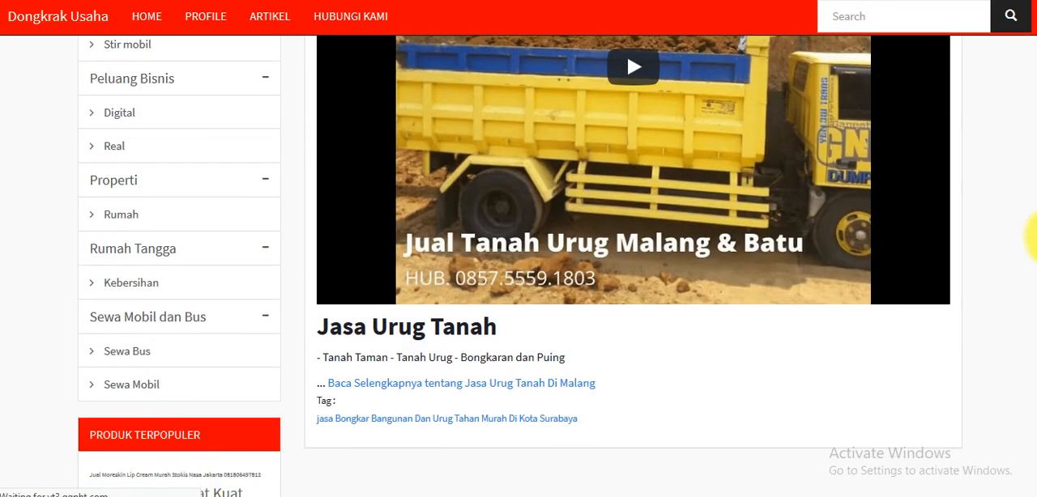
pyautogui.click(456, 388)
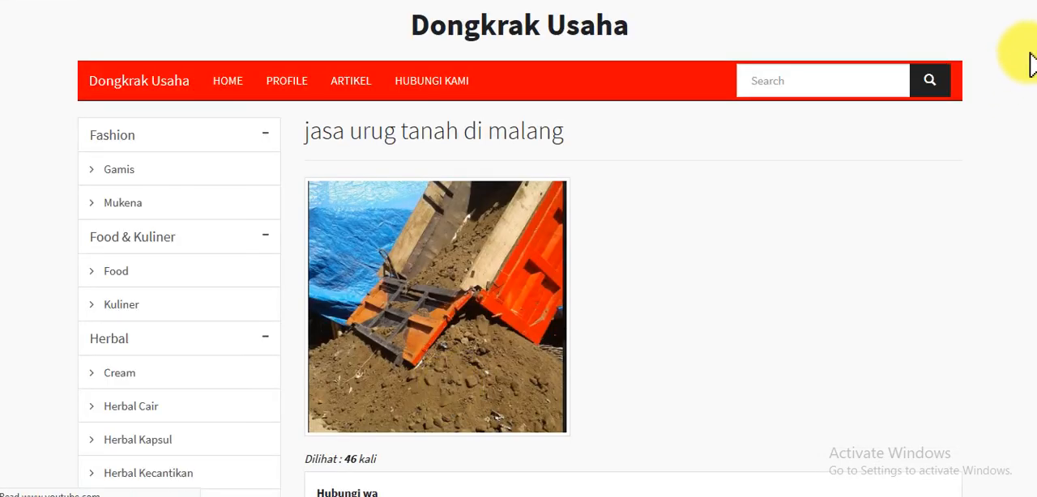
pyautogui.moveTo(1036, 28); pyautogui.dragTo(1026, 174)
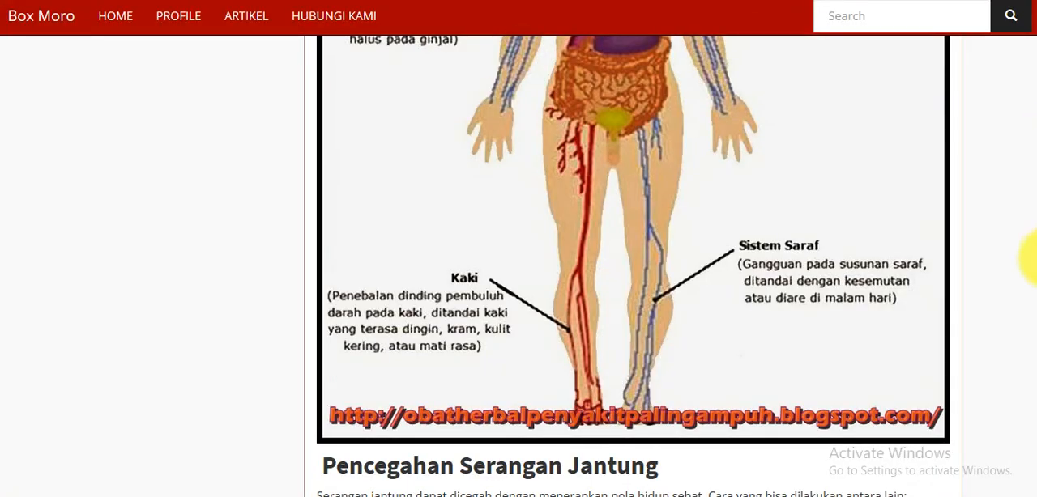
pyautogui.moveTo(1026, 424); pyautogui.dragTo(1033, 4)
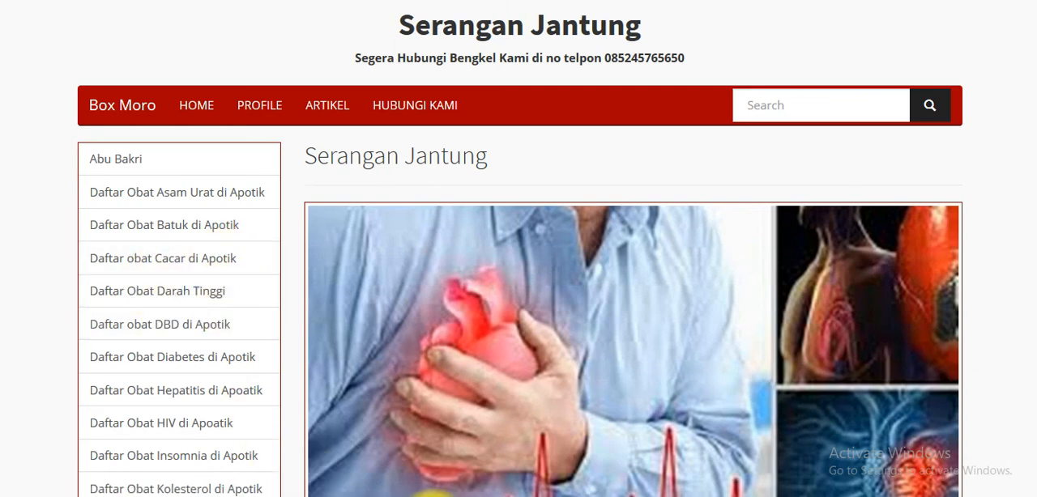
pyautogui.click(432, 496)
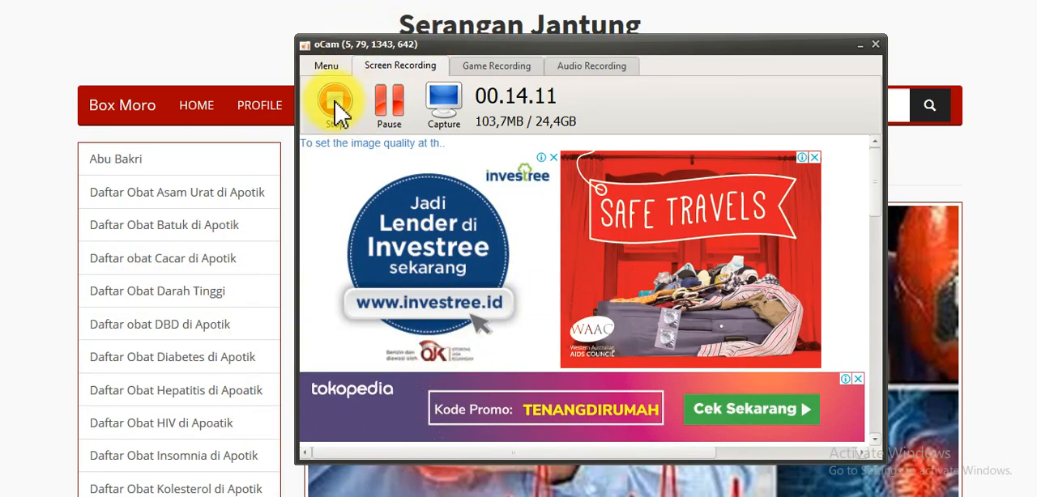